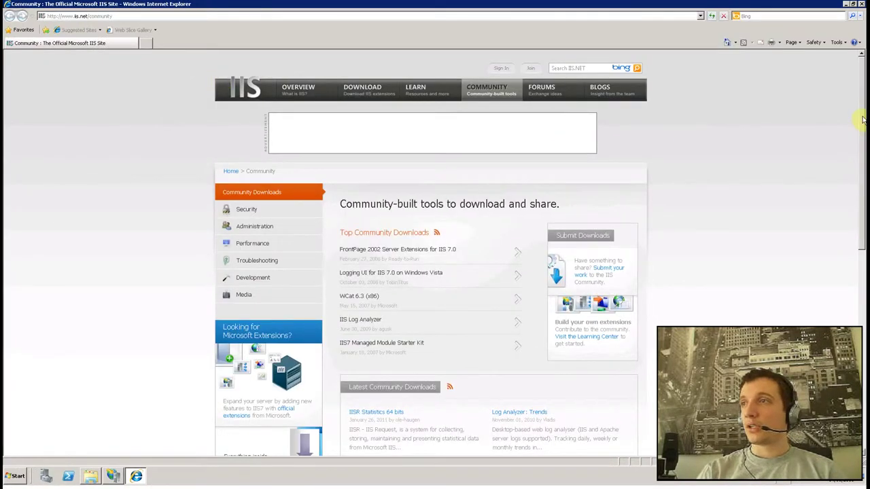
Step: From IIS.net Download, open the Manage extensions list and go to Web Platform Installer's download page
scroll(862, 126, "down", 1)
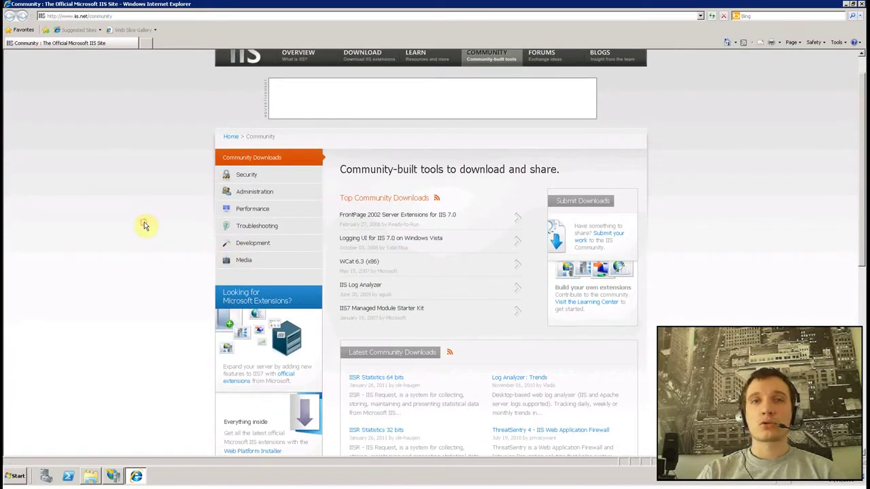
scroll(272, 184, "up", 1)
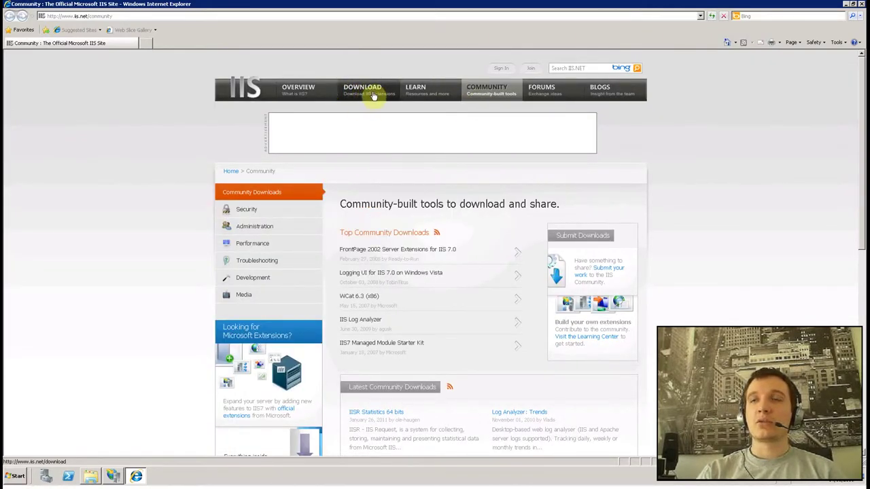
left_click(367, 97)
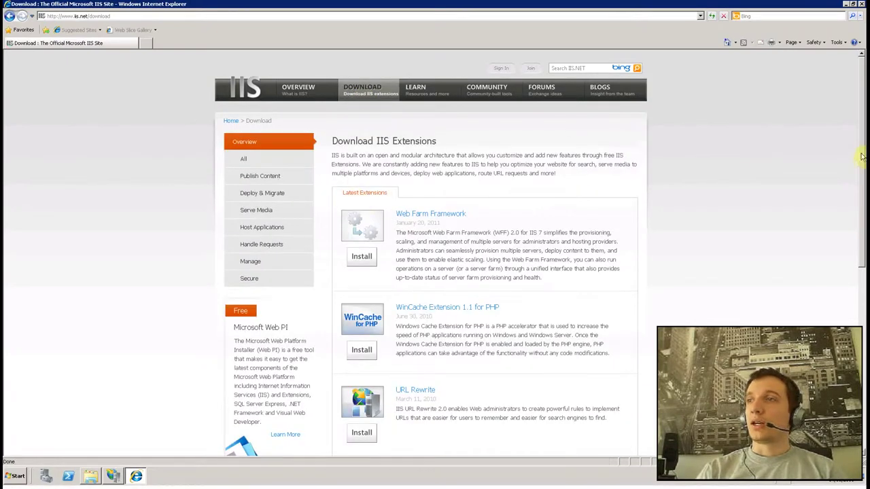
scroll(861, 159, "down", 4)
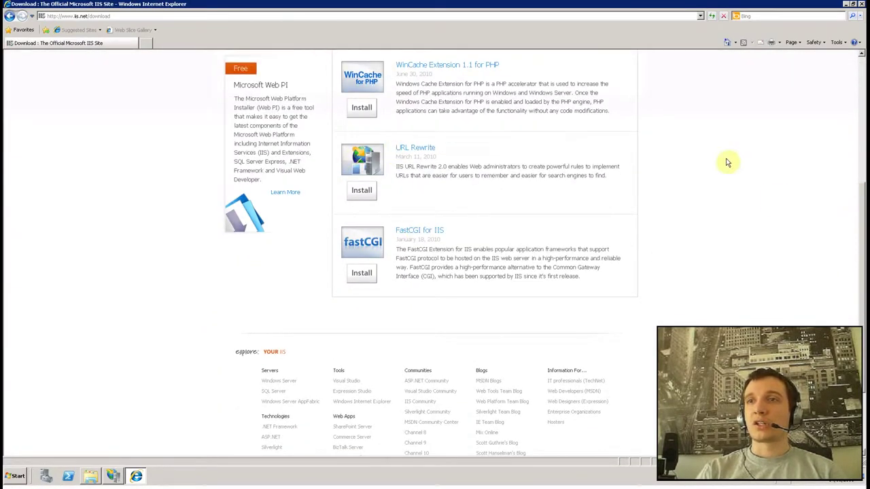
scroll(776, 196, "up", 3)
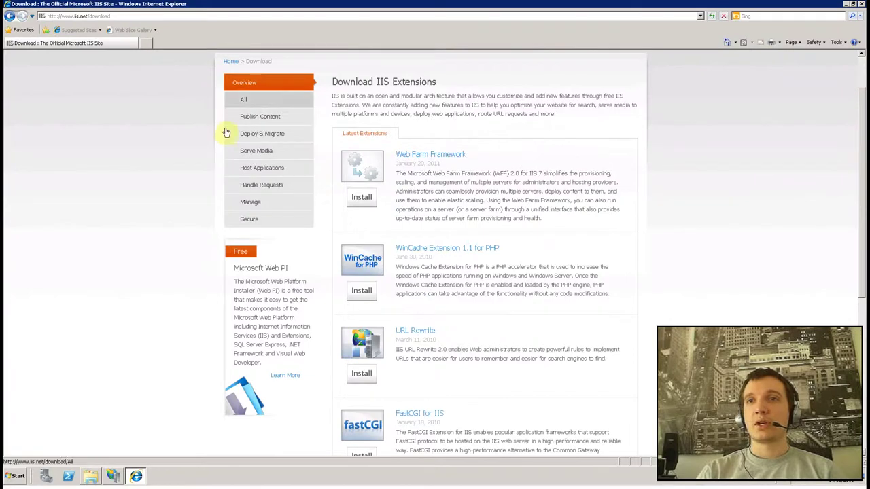
left_click(250, 203)
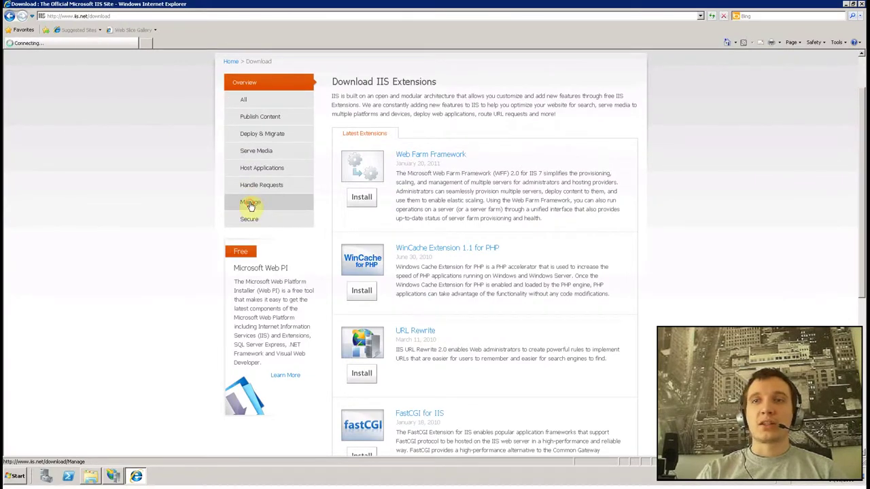
middle_click(861, 161)
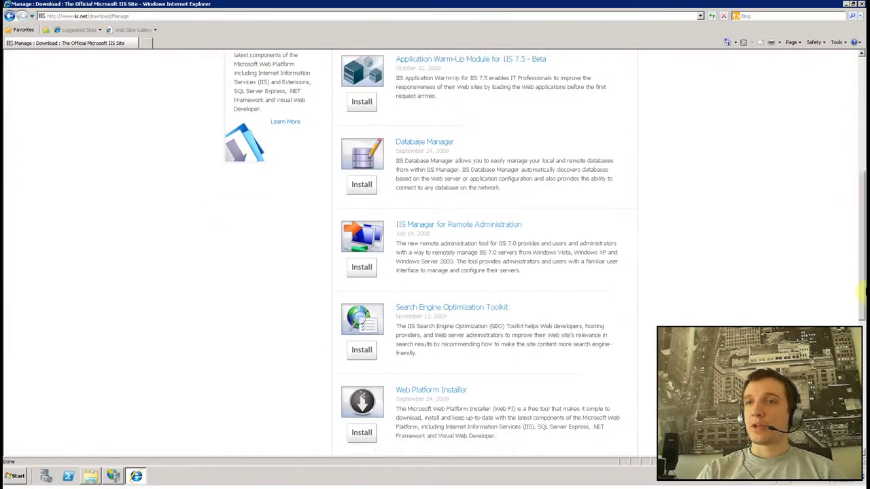
middle_click(854, 294)
scroll(361, 361, "down", 3)
left_click(361, 271)
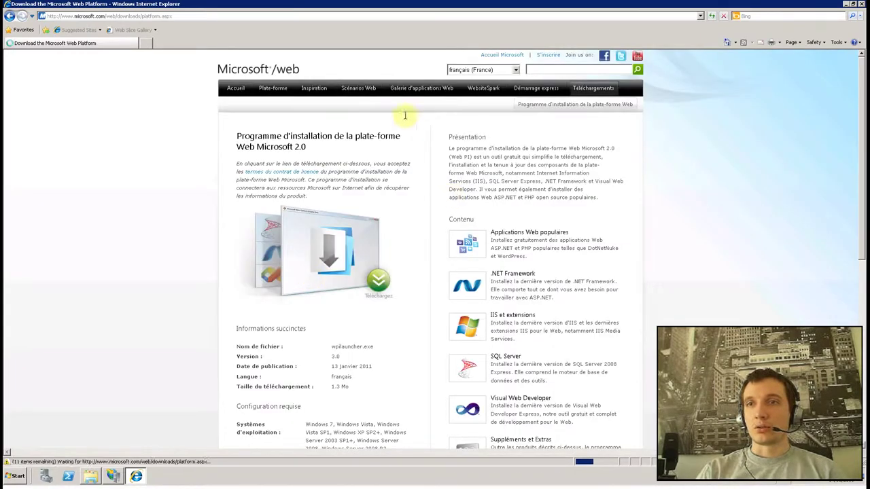
Step: Try the Web Platform Installer download link and dismiss the alert blocking it
left_click_drag(864, 144, 863, 168)
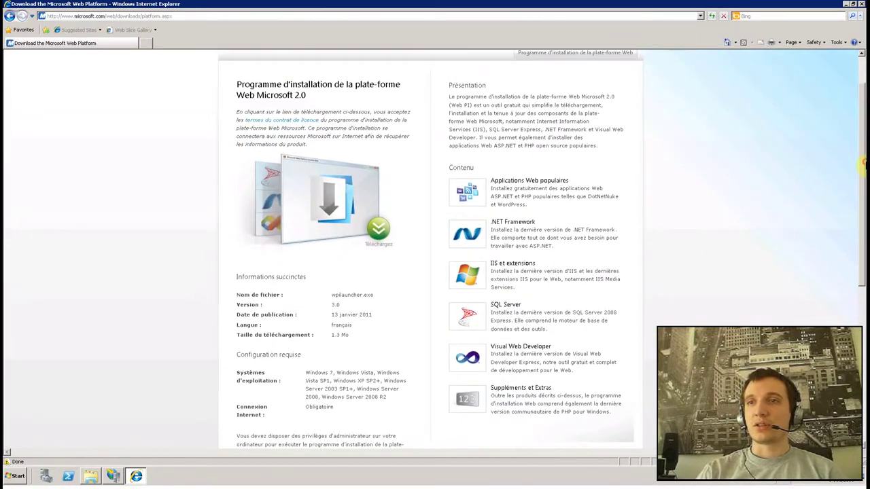
left_click(373, 233)
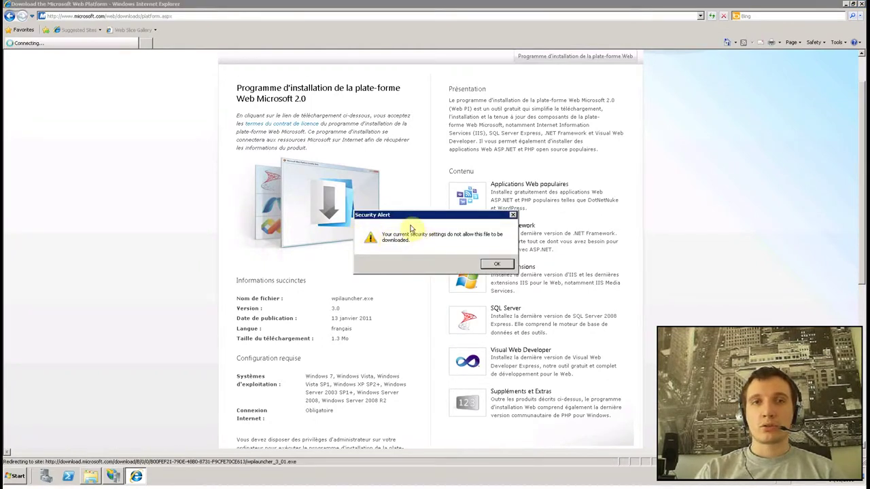
left_click(499, 265)
left_click_drag(860, 138, 860, 134)
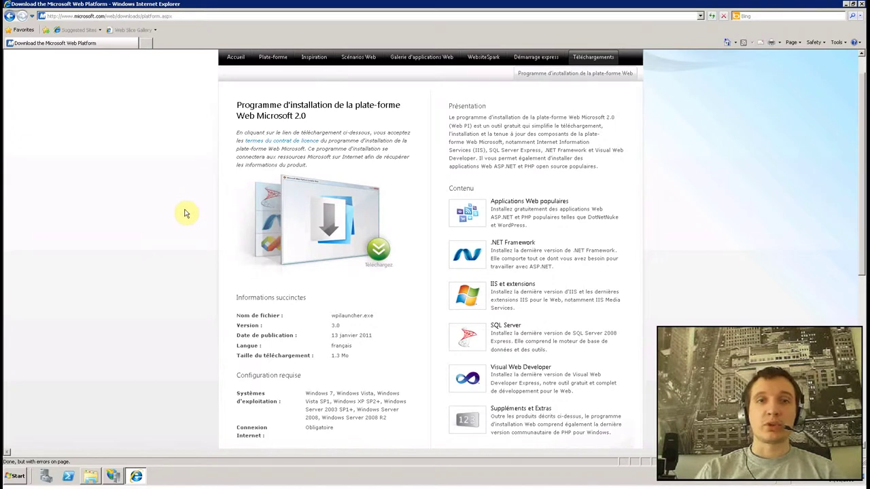
Step: Save wpilauncher to the Desktop with Save Target As and minimise Internet Explorer
right_click(352, 226)
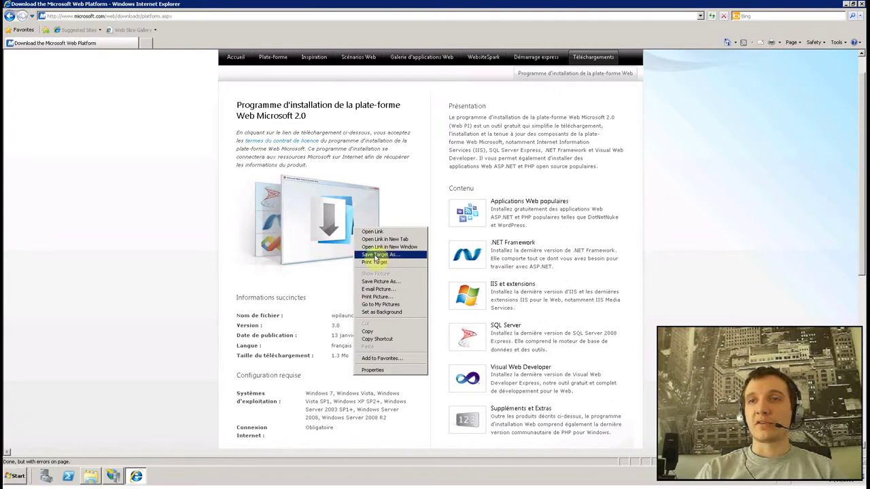
left_click(375, 255)
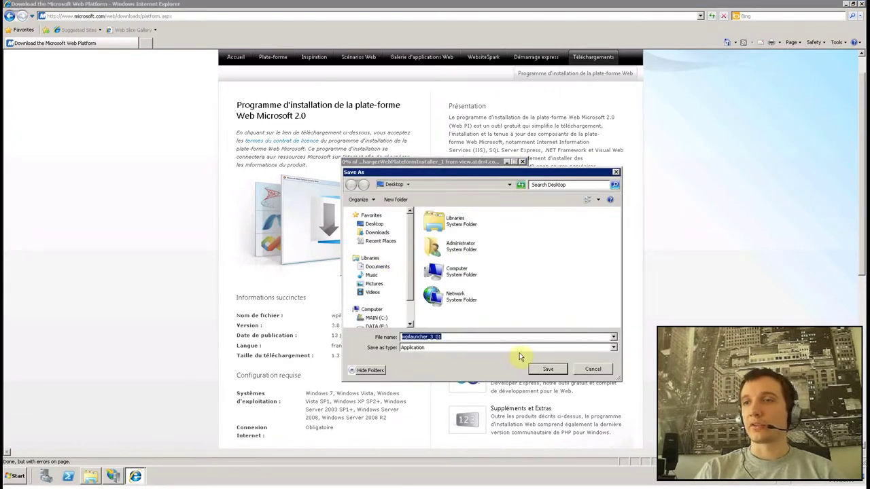
left_click(550, 368)
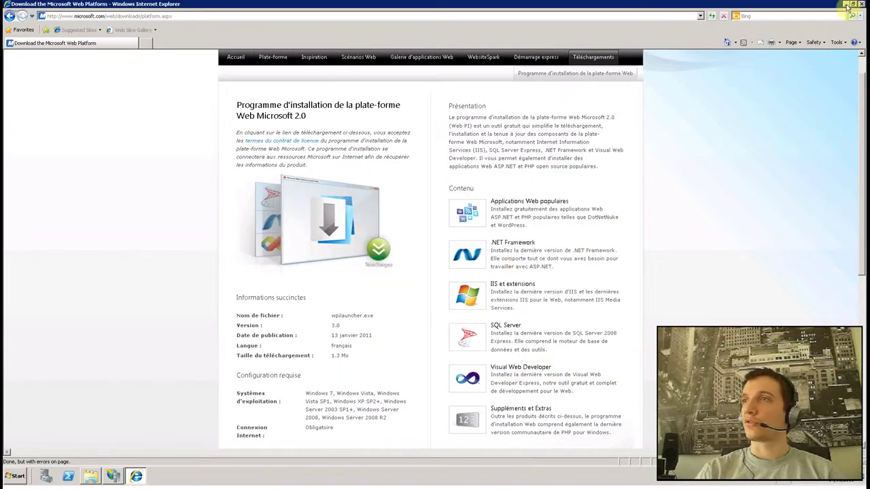
left_click(846, 5)
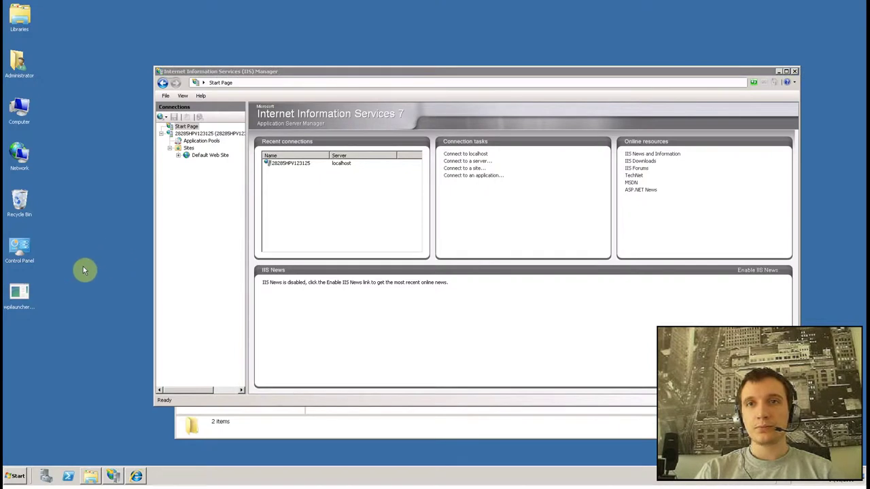
Step: Launch the Web Platform Installer from the wpilauncher file on the desktop
left_click(19, 297)
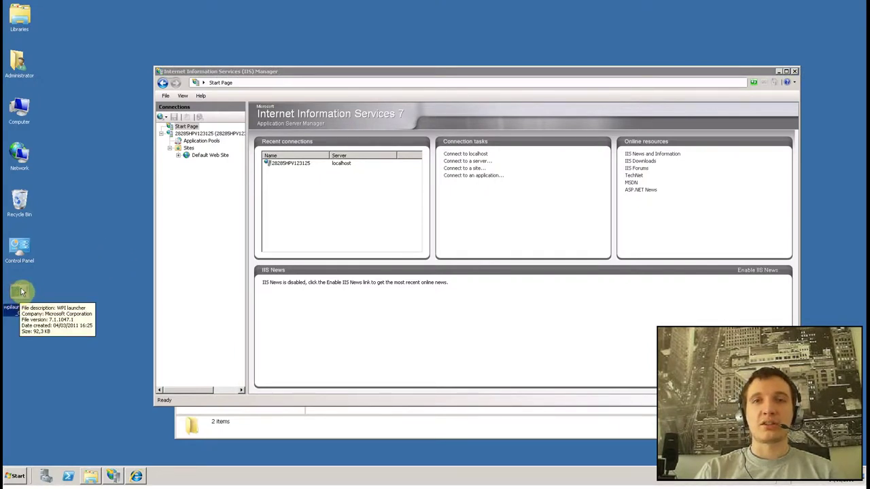
double_click(20, 296)
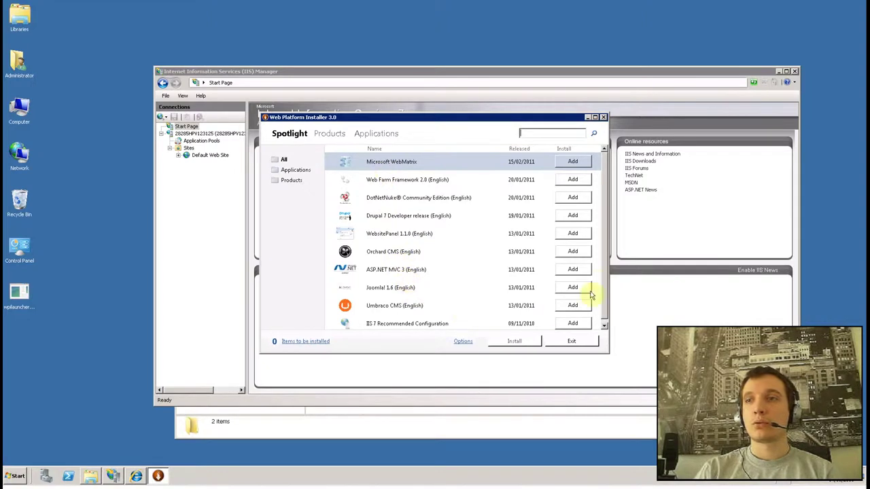
left_click_drag(604, 273, 606, 242)
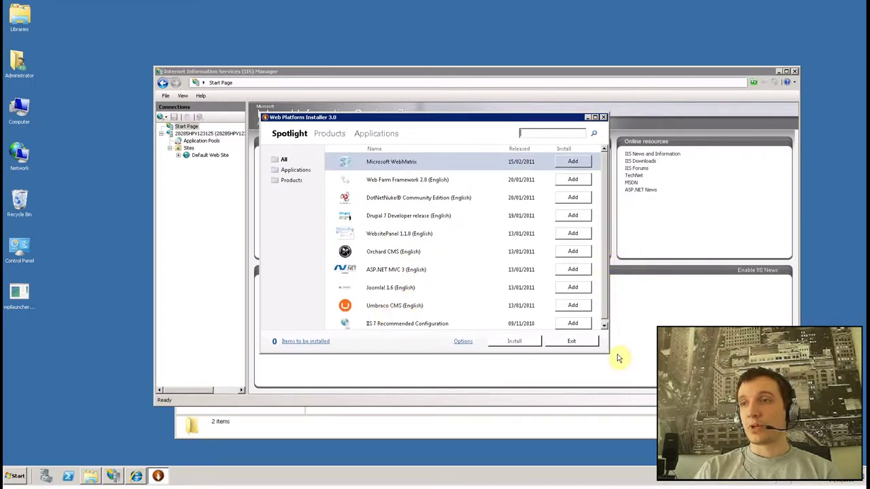
left_click_drag(604, 304, 564, 177)
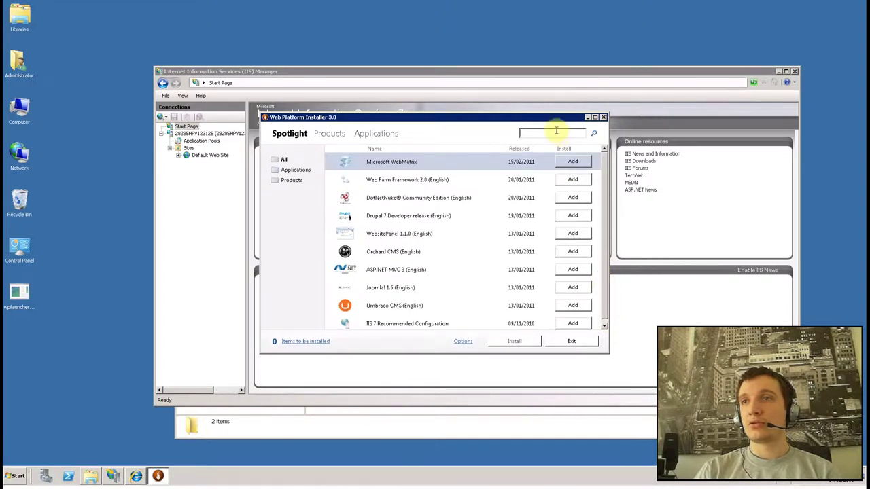
Step: Search for 'wordpress', add WordPress (English) and start installing it
type("wordpress")
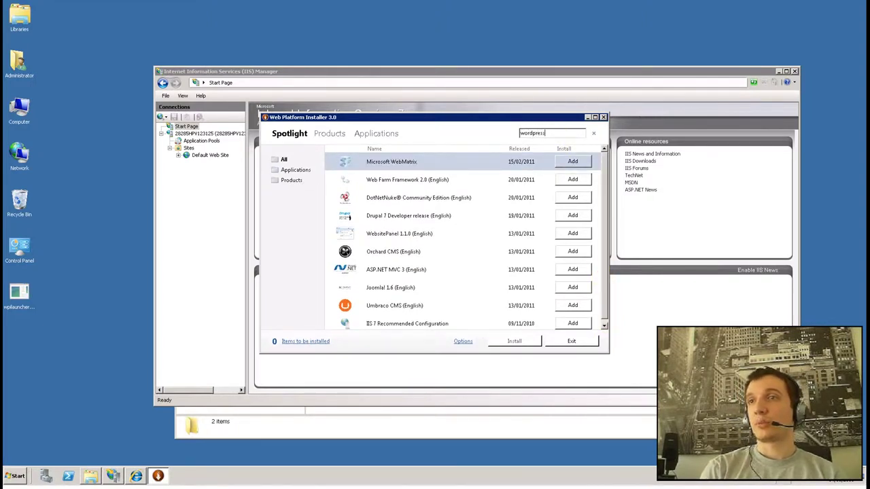
key("Return")
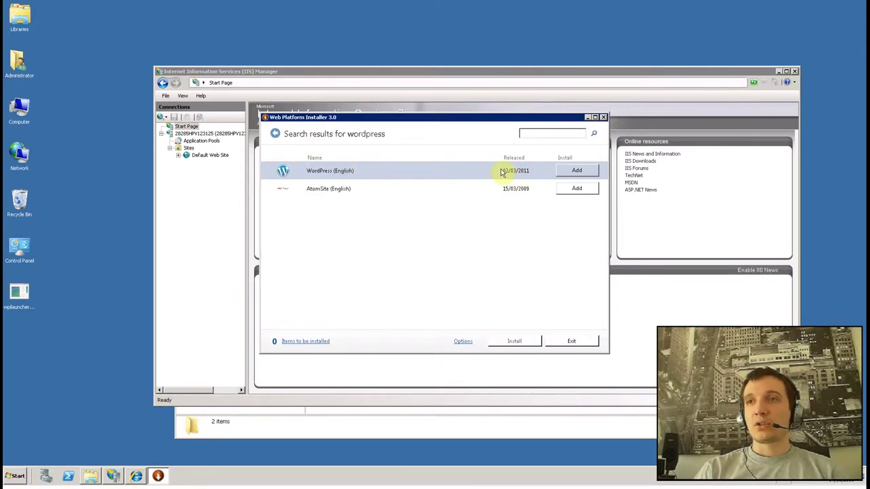
left_click(576, 171)
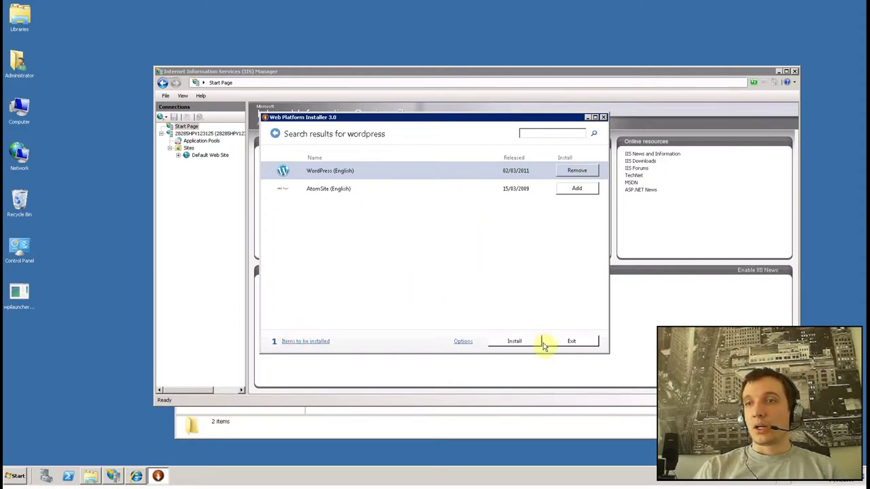
left_click(511, 341)
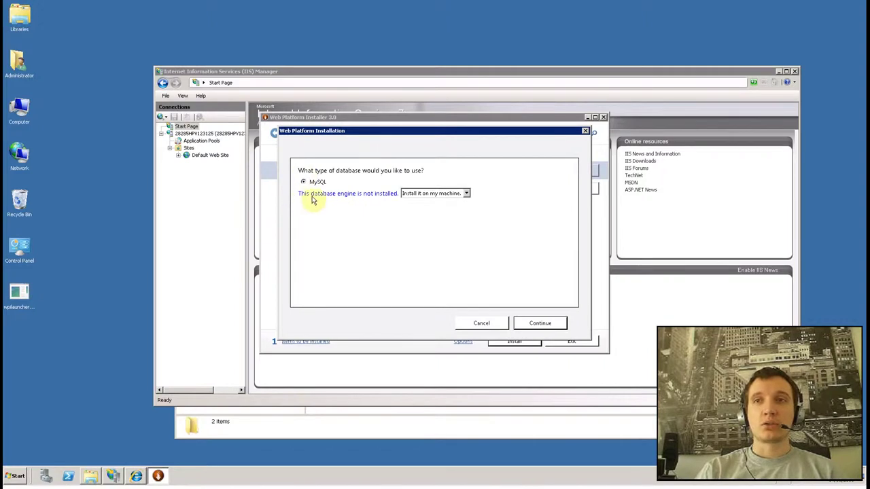
Step: Keep 'Install it on my machine.' for MySQL and continue
left_click(440, 194)
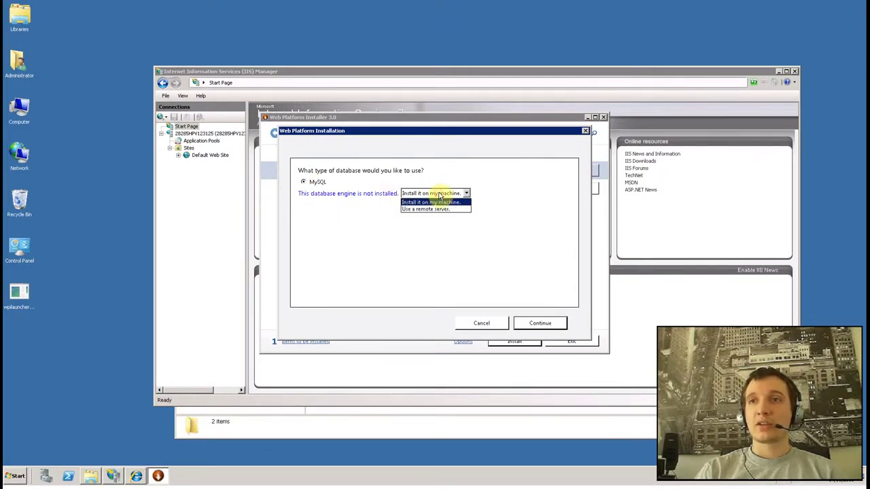
left_click(437, 202)
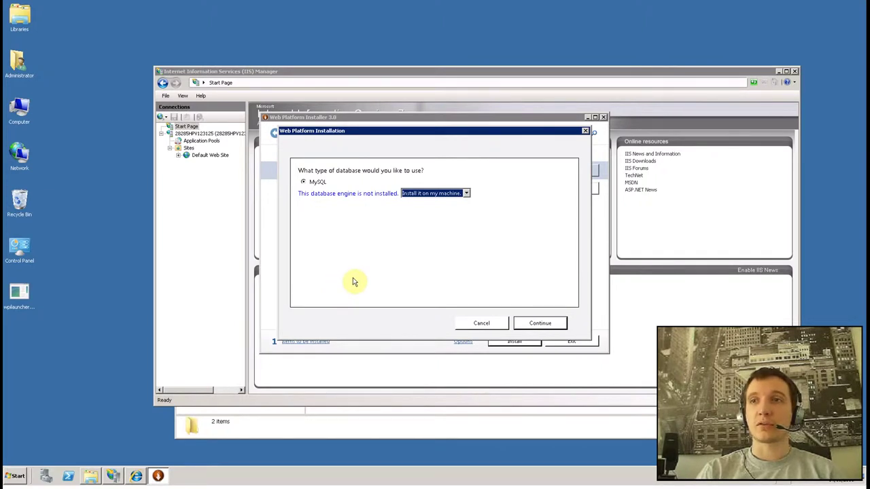
left_click(541, 324)
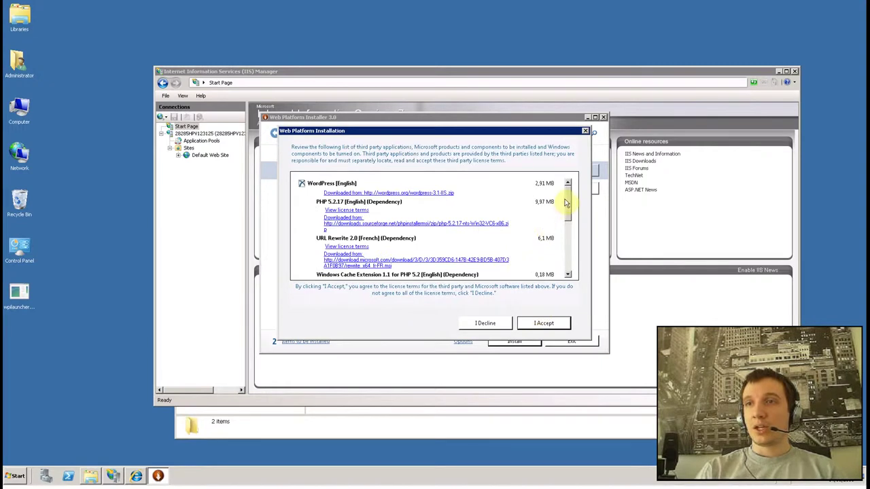
Step: Review the license list for the 126,75 MB download and accept the terms
left_click_drag(567, 218, 571, 194)
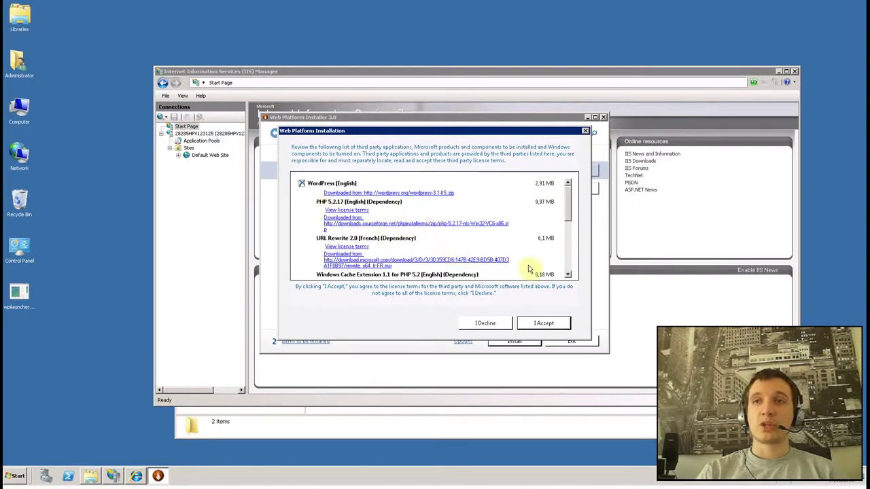
left_click(569, 252)
left_click_drag(569, 252, 566, 190)
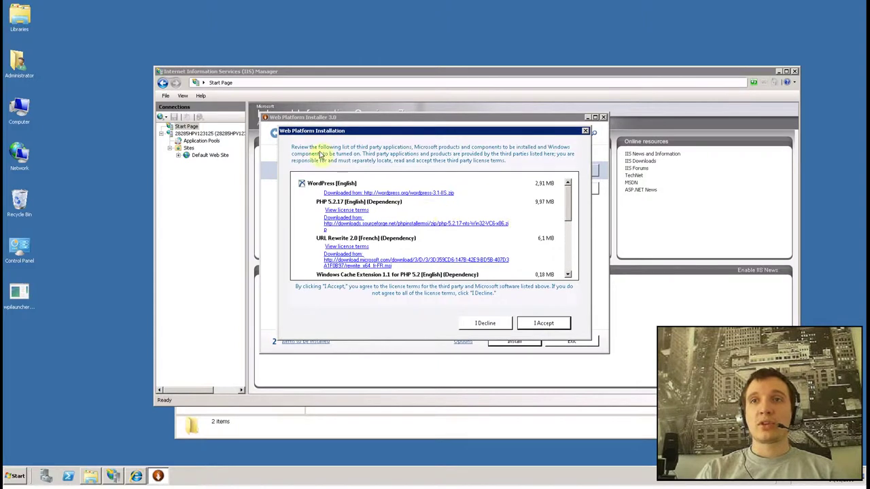
left_click(567, 245)
left_click(568, 267)
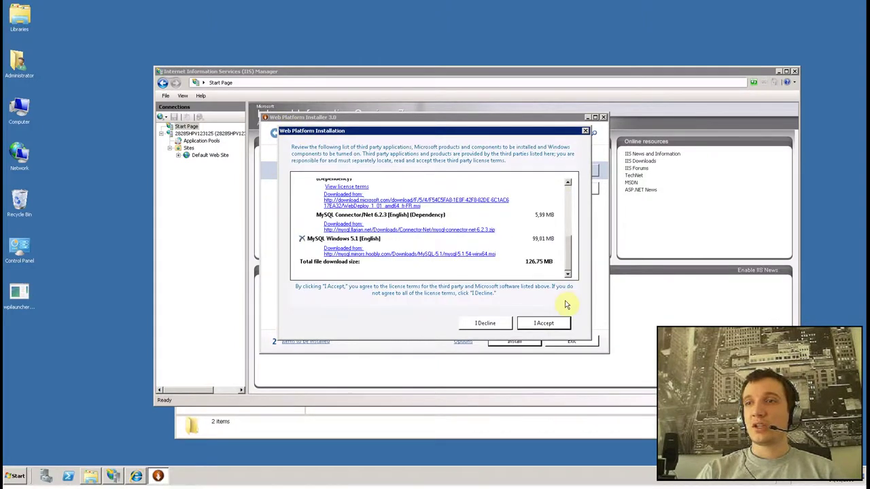
left_click(547, 324)
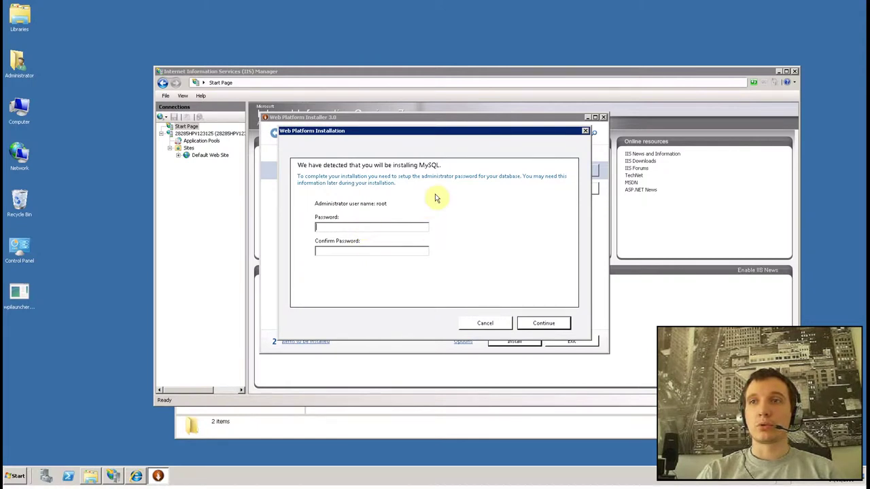
Step: Enter and confirm the MySQL root password, then continue
type("p")
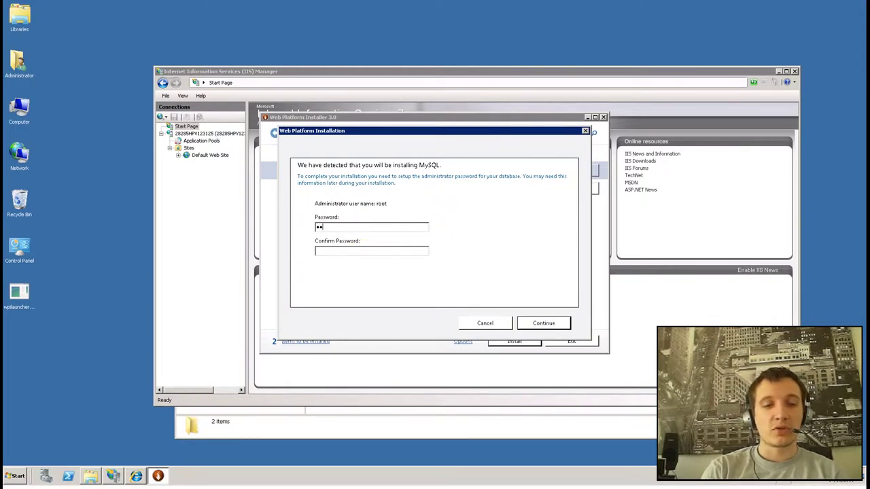
key("Tab")
type("pa")
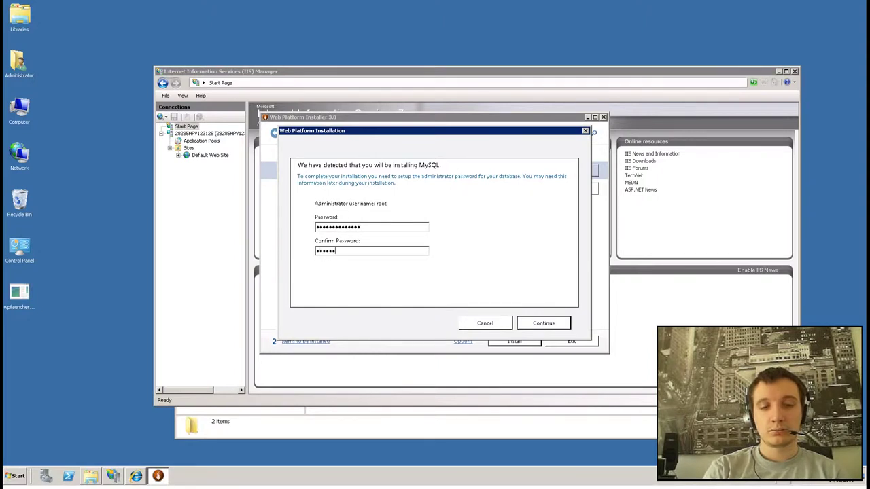
type("word")
left_click(561, 320)
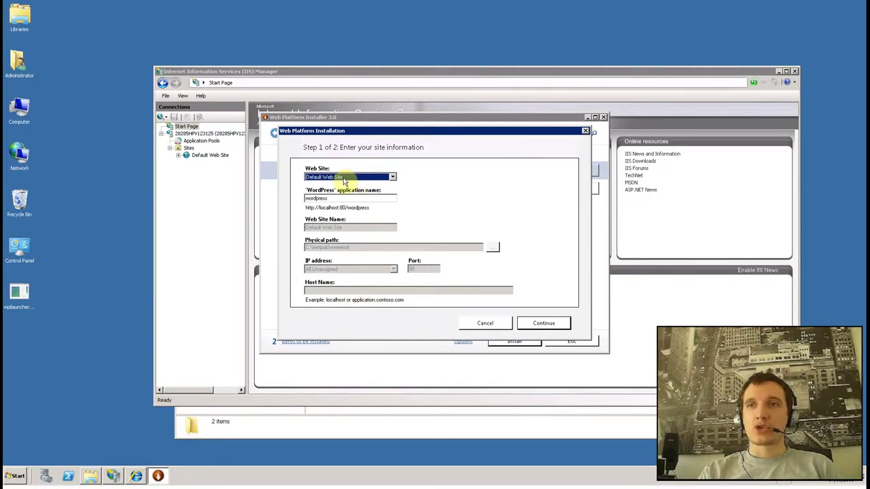
Step: Look at the web site choices and check the existing sites in IIS Manager
left_click(345, 178)
left_click(339, 179)
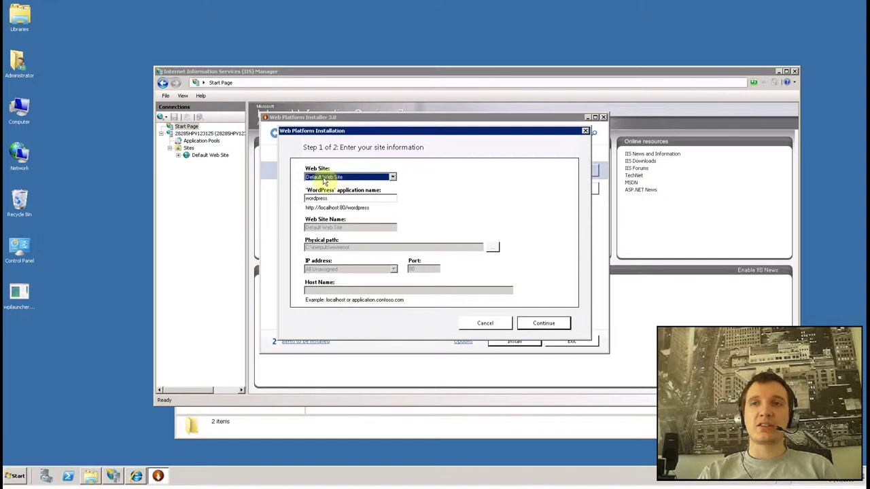
left_click(203, 180)
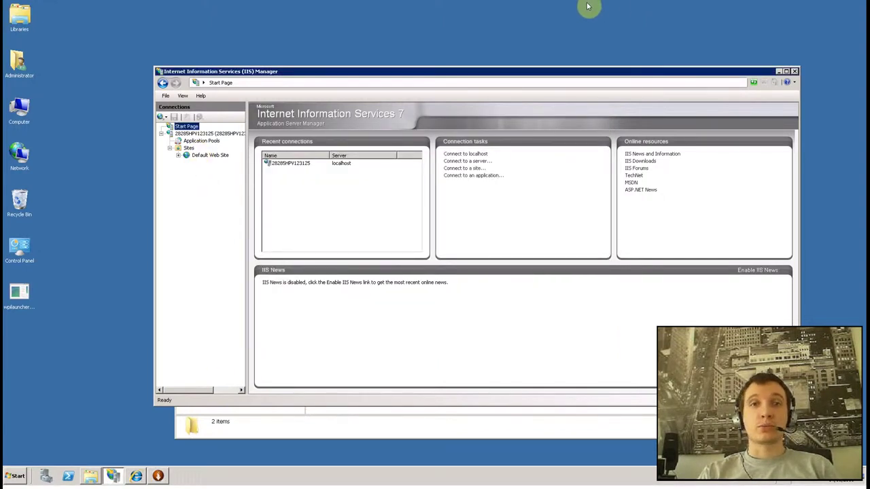
left_click(158, 476)
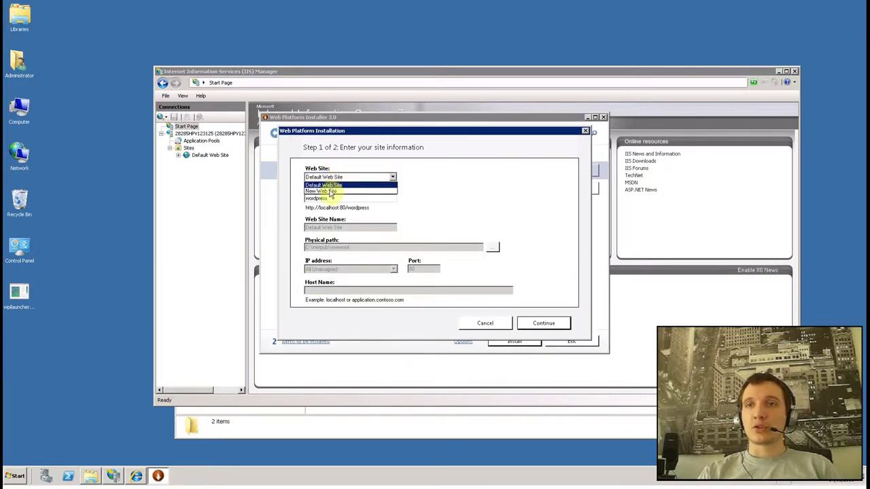
Step: Choose New Web Site and fill in the site name and host name localhost
left_click(331, 191)
left_click(344, 196)
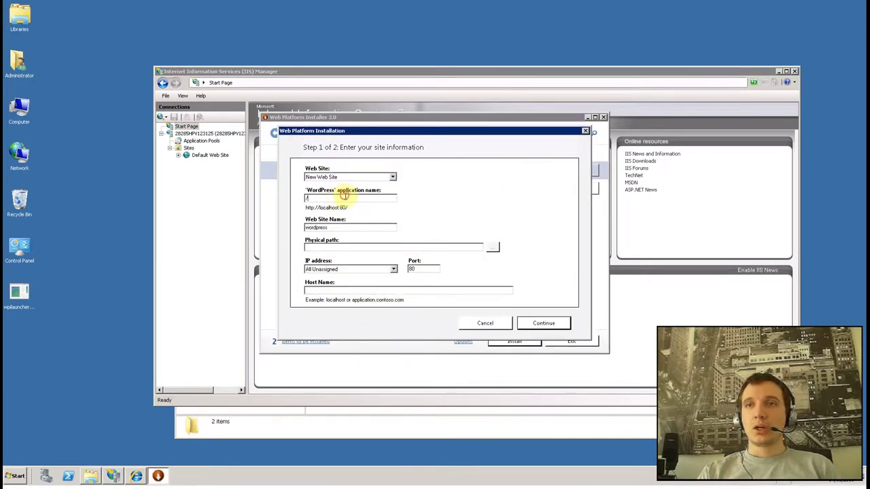
left_click(344, 227)
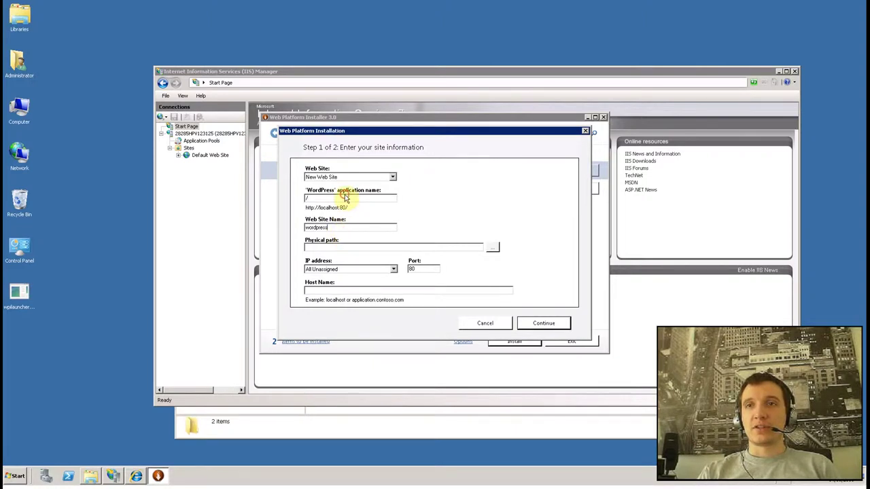
left_click(338, 291)
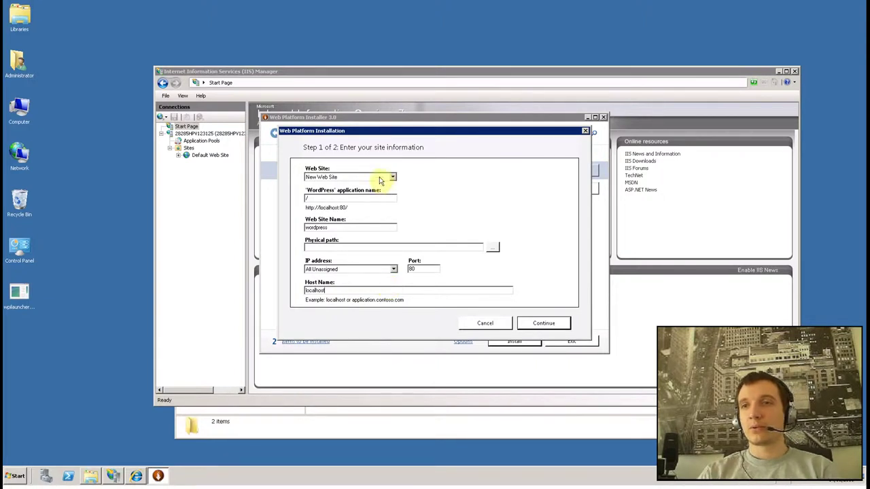
Step: Browse the physical path to the inetpub folder on the MAIN (C:) drive
left_click(421, 246)
left_click(492, 247)
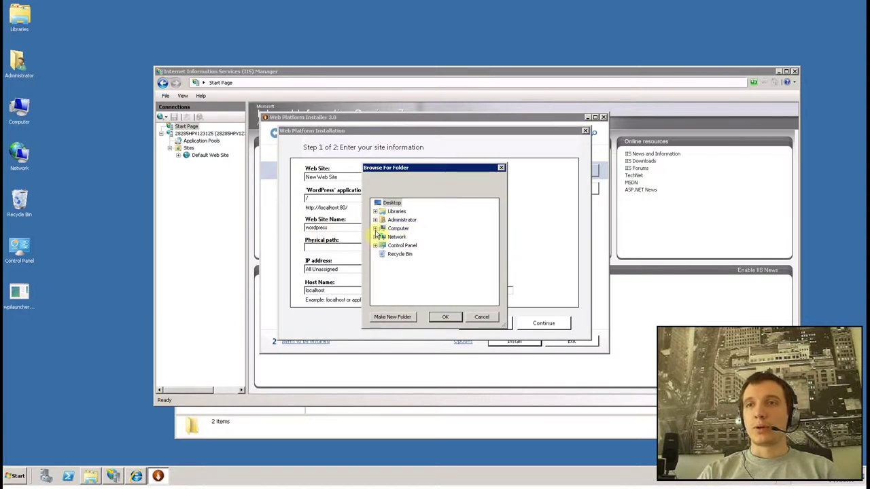
left_click(375, 229)
left_click(379, 245)
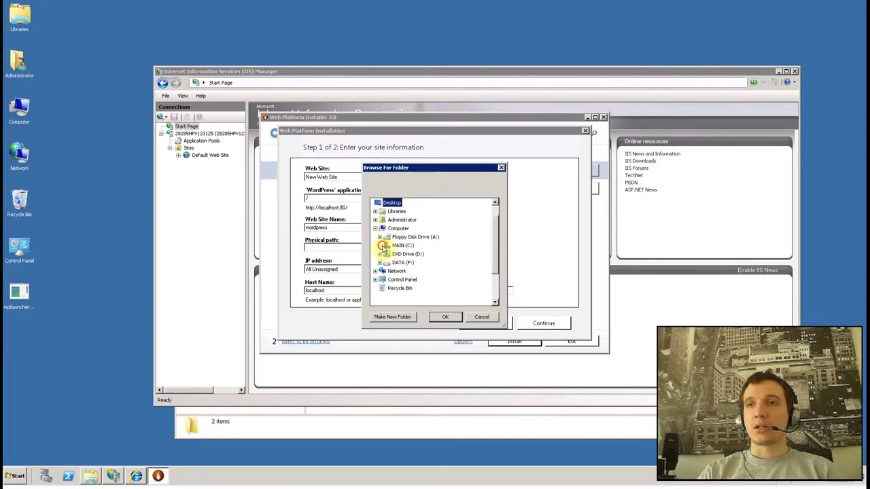
left_click(388, 237)
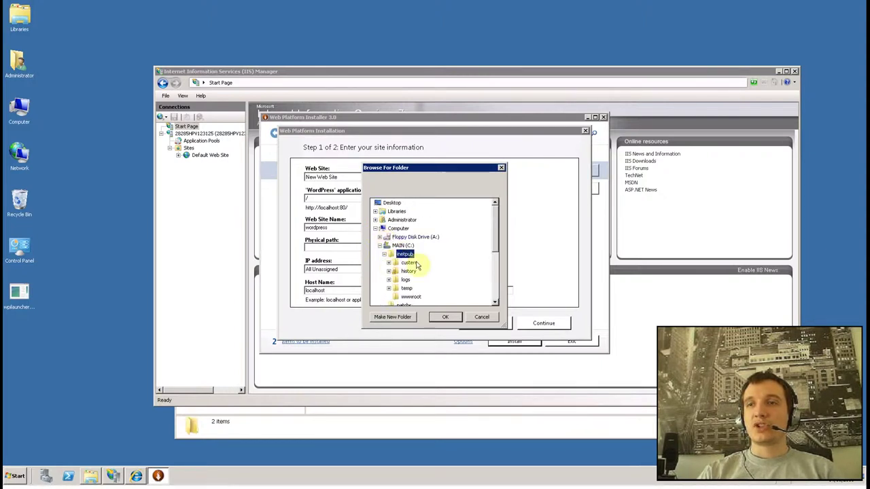
mouse_move(495, 228)
left_mouse_down()
mouse_move(495, 242)
mouse_move(496, 235)
left_mouse_up()
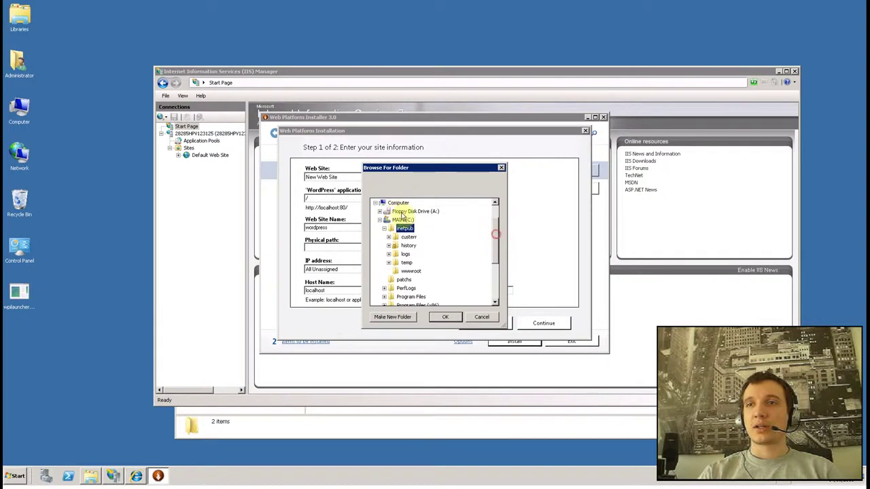
left_click(416, 271)
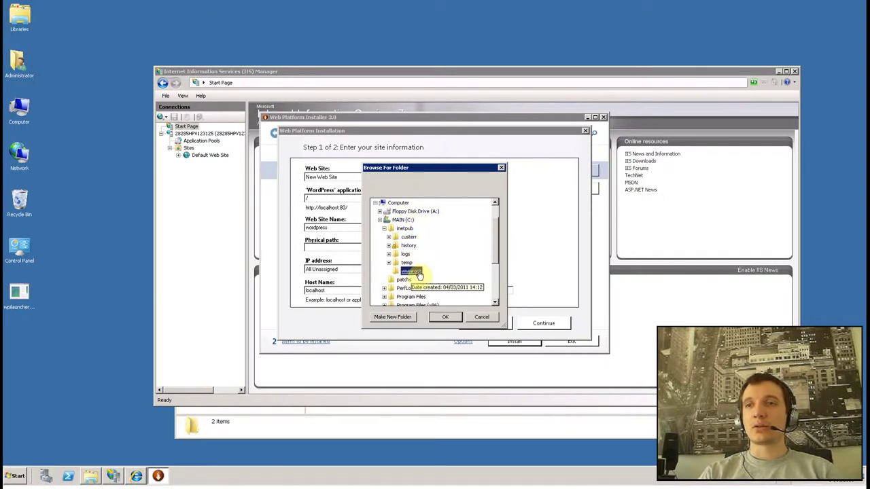
left_click(406, 229)
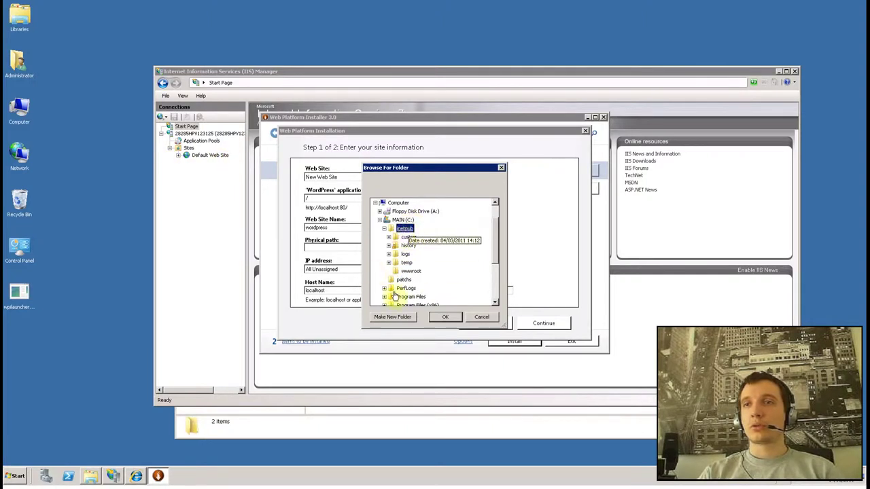
Step: Create C:\inetpub\sites\monblog and use it as the site's physical path
left_click(395, 317)
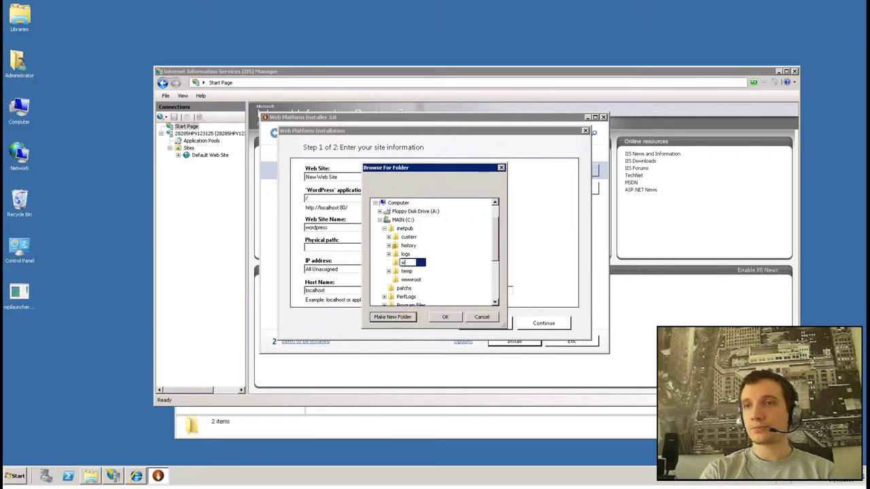
left_click(406, 264)
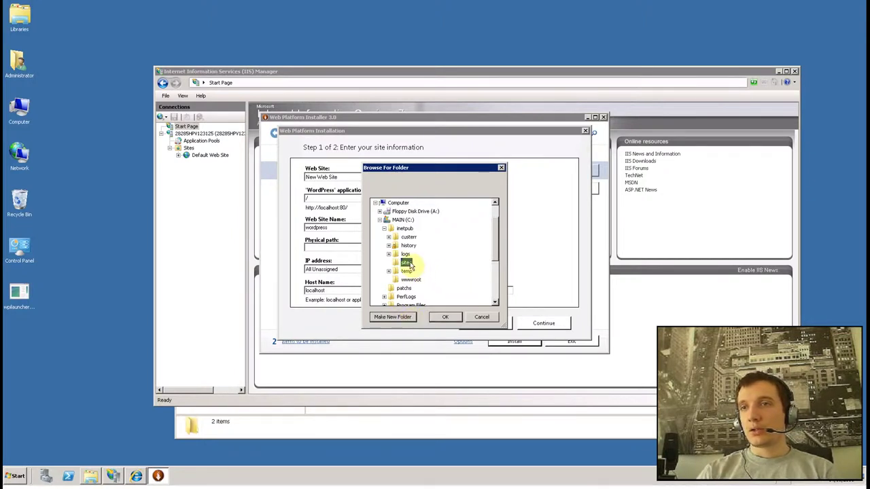
left_click(394, 316)
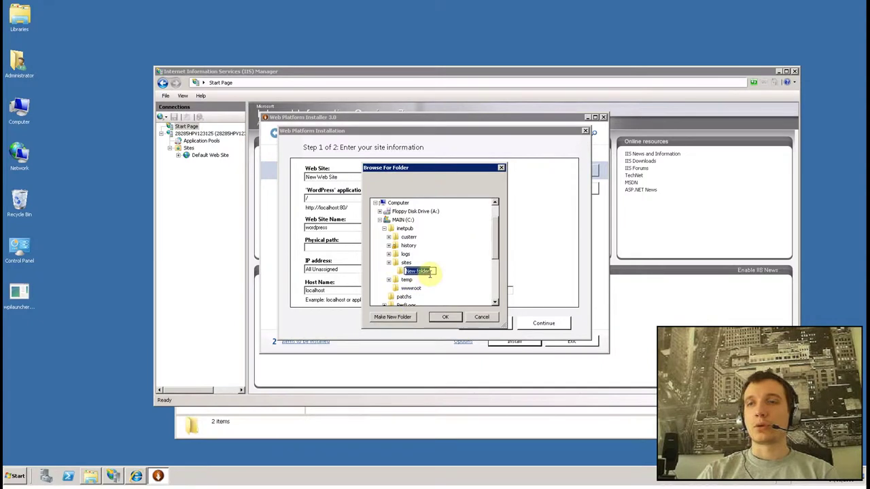
type("monblog")
key("Return")
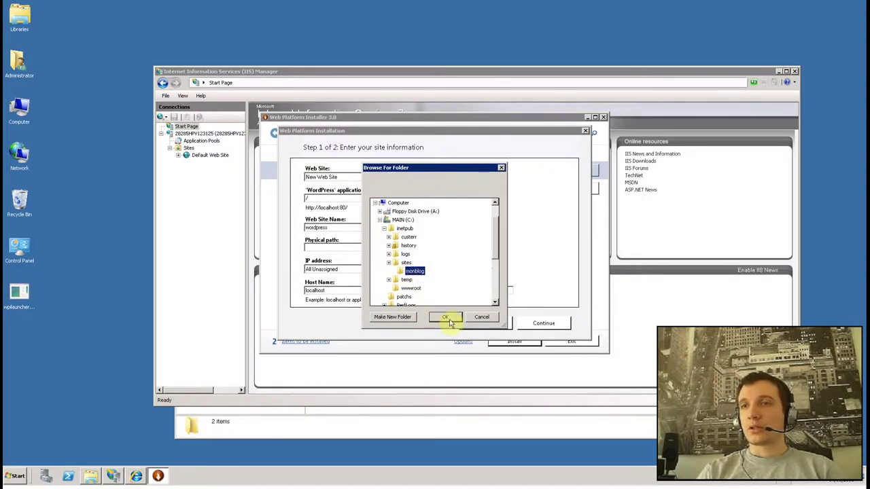
left_click(445, 317)
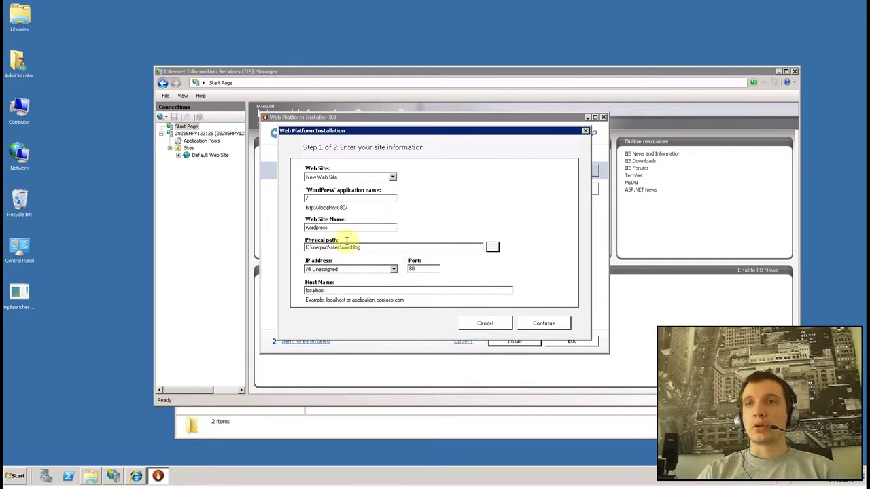
Step: Name the site monblog, submit the site information and accept overwriting files
left_click_drag(303, 227, 430, 234)
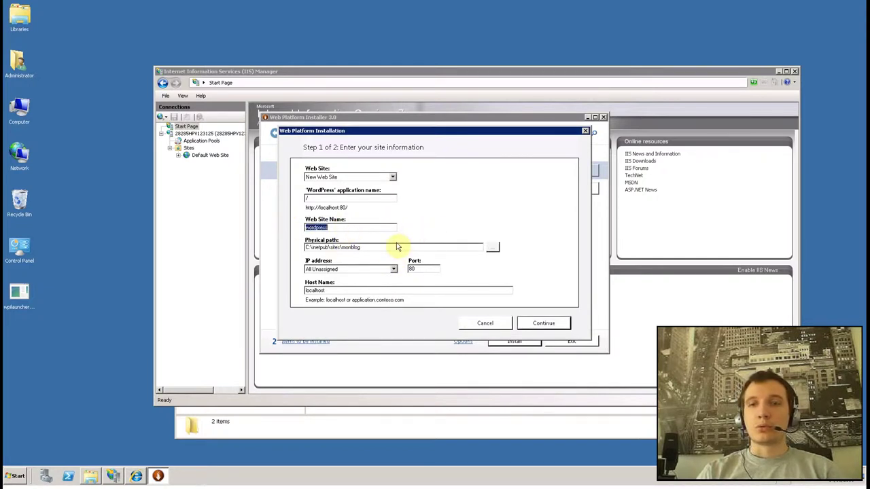
type("blog")
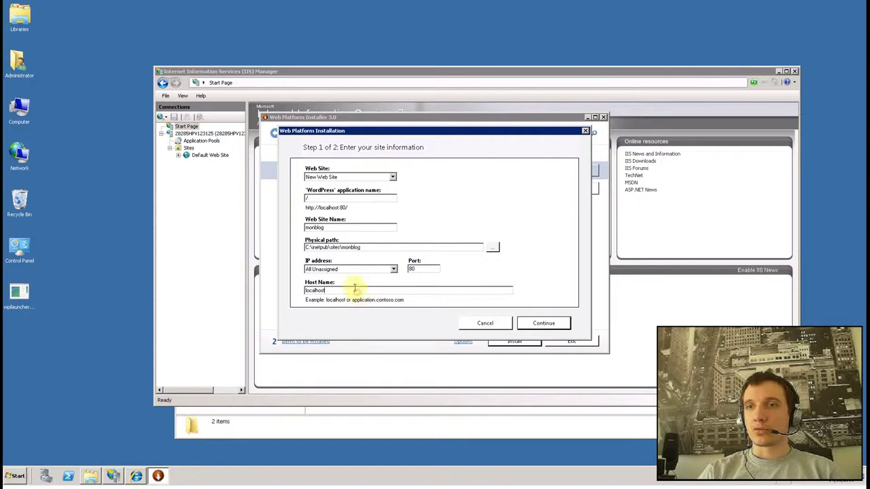
left_click(550, 324)
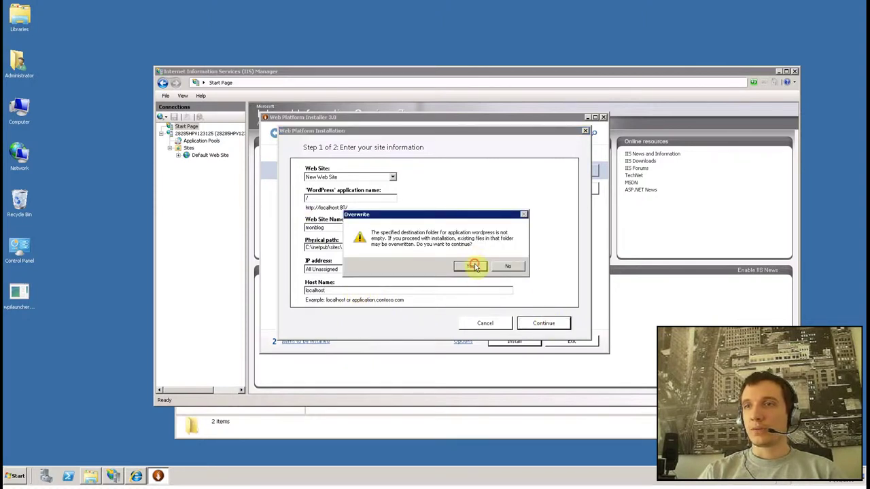
left_click(475, 266)
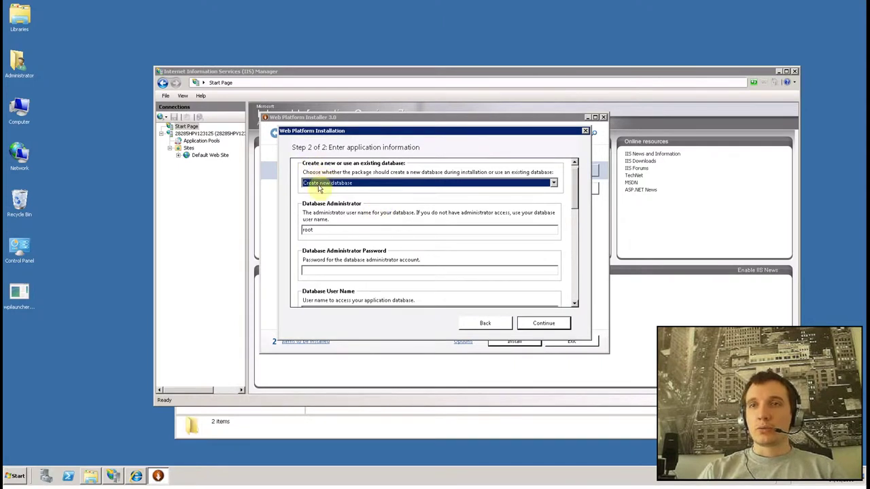
Step: Choose Create new database, enter the root password, user wordpressuser and its confirmed password
left_click(334, 186)
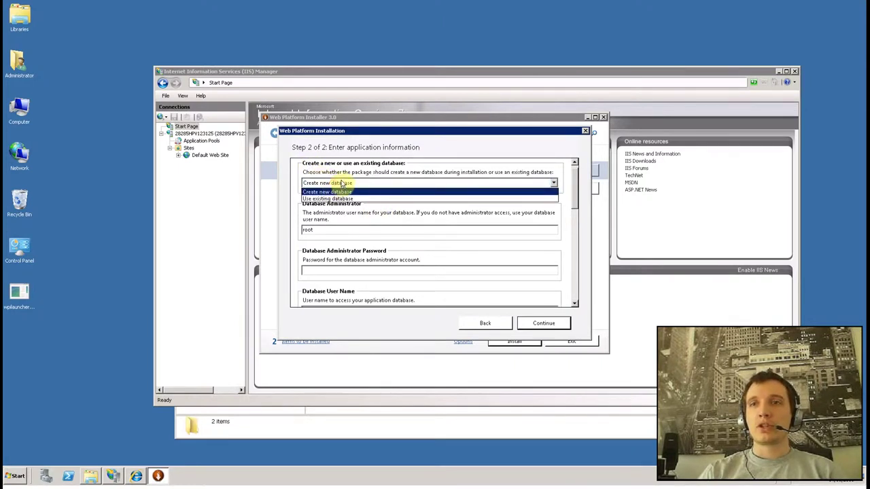
left_click(341, 191)
left_click(337, 229)
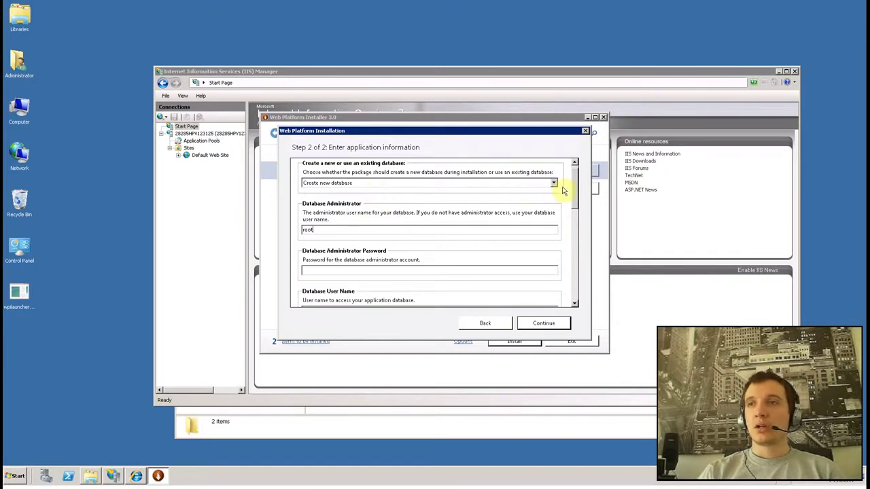
scroll(574, 179, "up", 1)
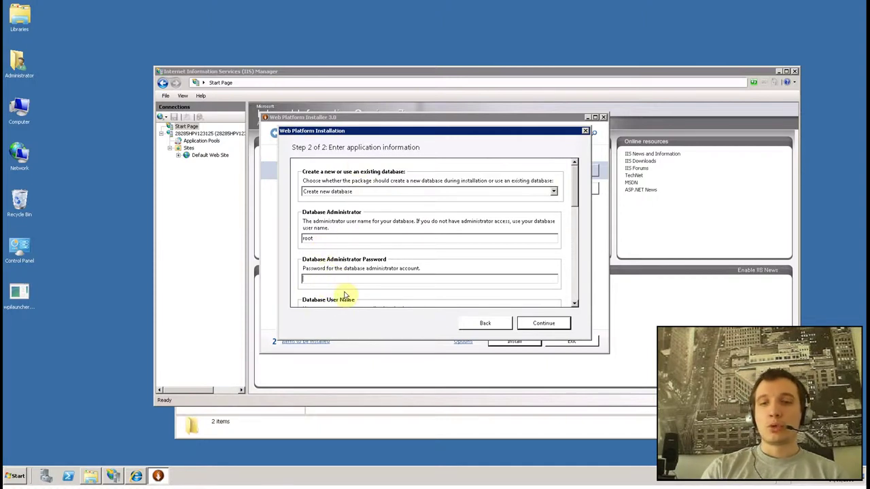
type("pa")
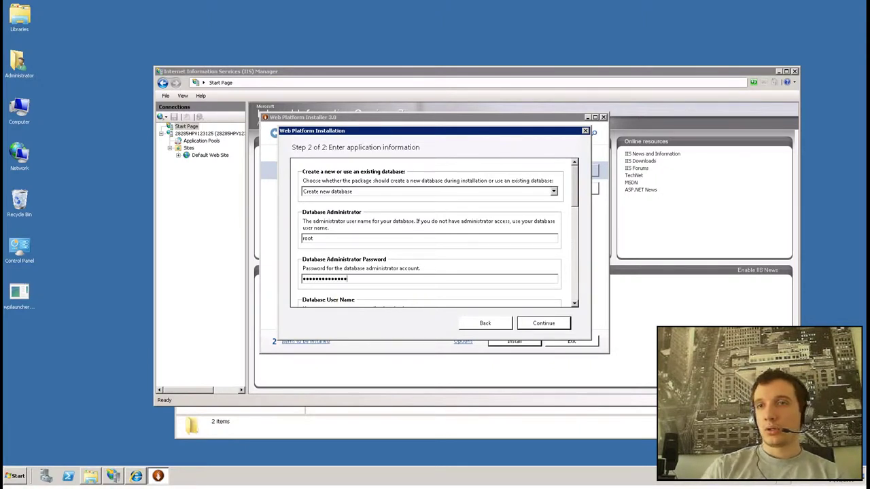
left_click_drag(573, 202, 574, 210)
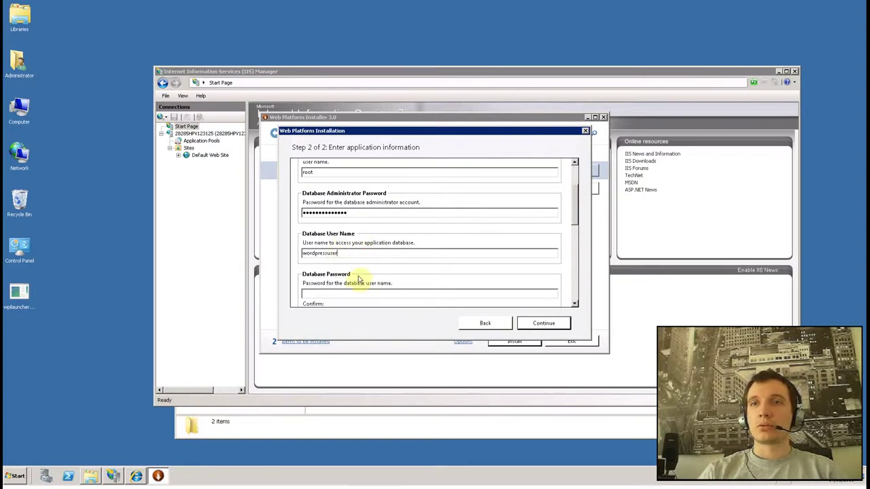
left_click_drag(576, 212, 577, 227)
left_click(363, 239)
type("p")
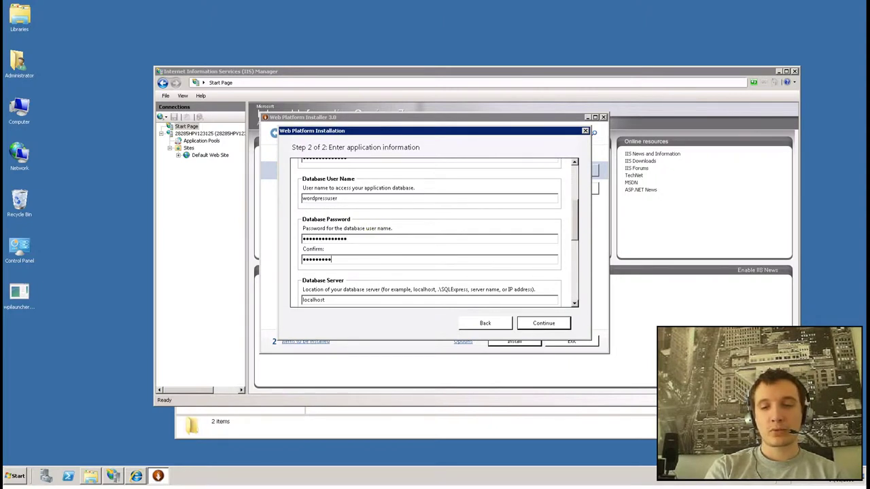
left_click_drag(574, 226, 576, 258)
Step: Replace the default database name wordpress with monblog
left_click(405, 227)
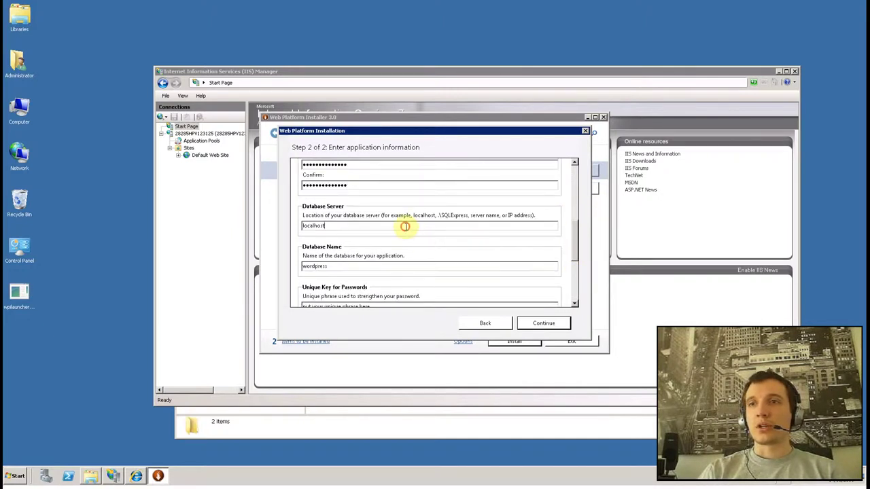
left_click_drag(575, 248, 576, 259)
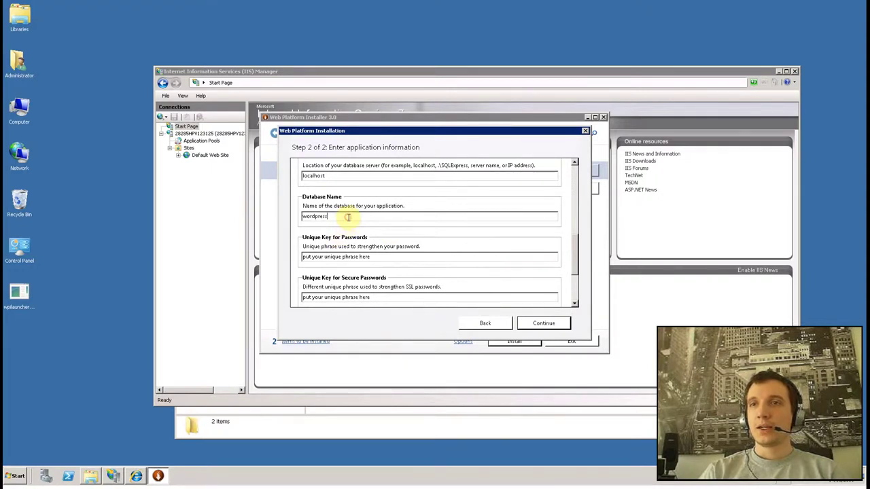
left_click_drag(346, 215, 264, 213)
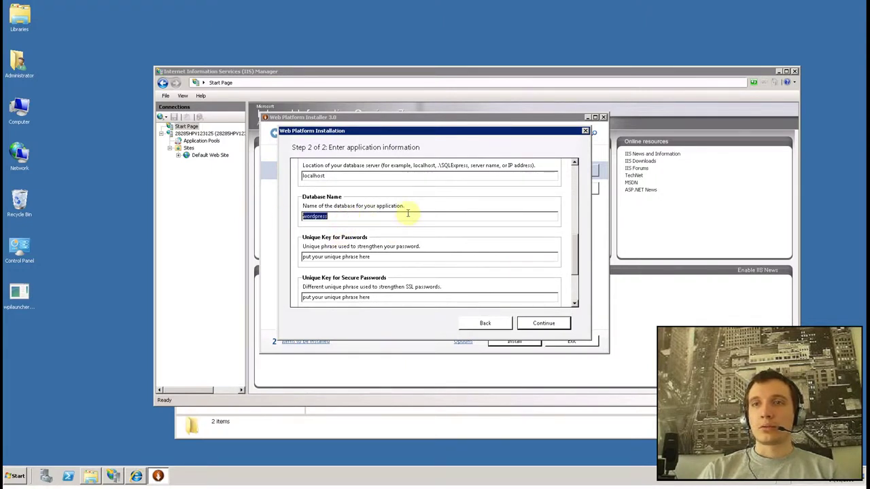
type("monblog")
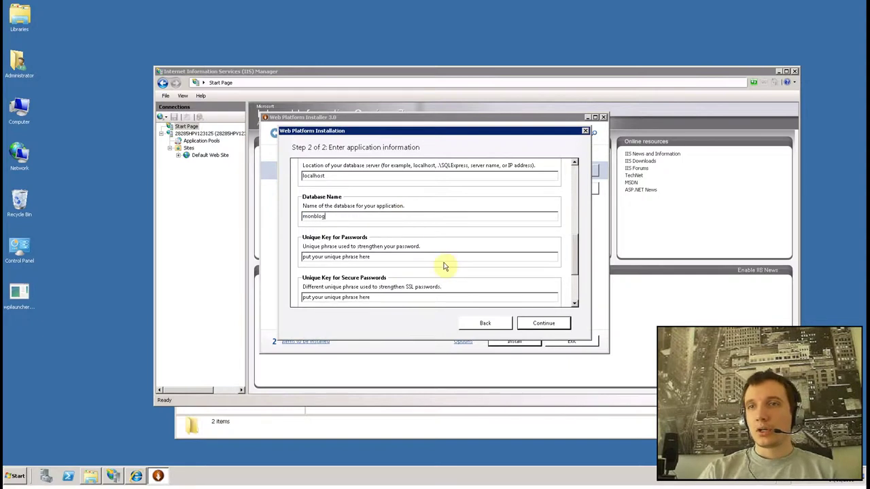
Step: Fill in the unique key phrases, finish the installation and exit the installer
left_click(399, 256)
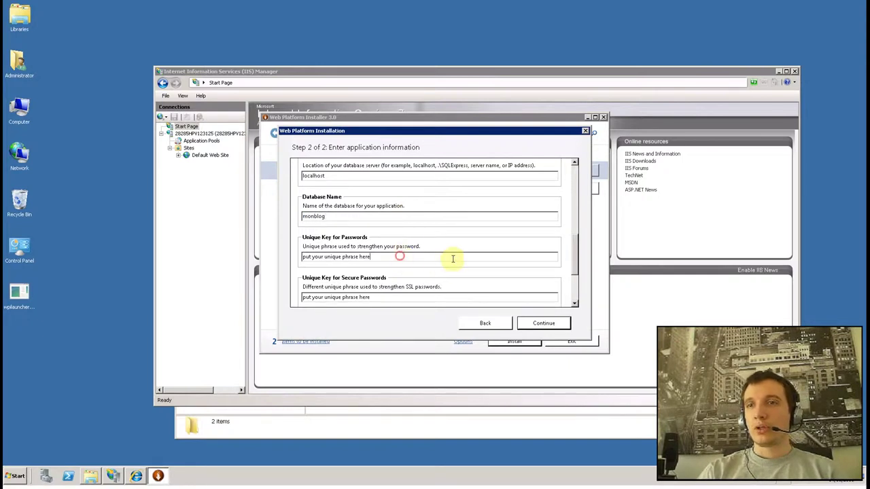
left_click_drag(576, 254, 578, 282)
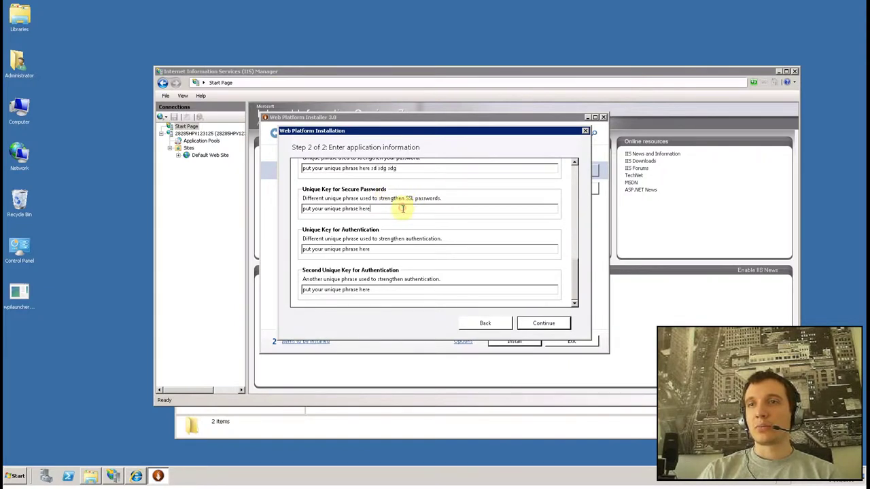
type("sgsdgs ddgsdg sdg sdgsdgsdg")
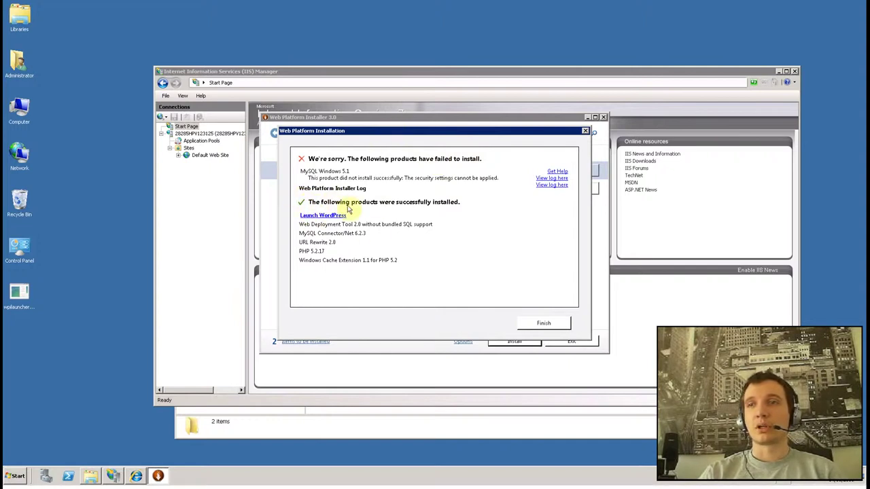
left_click(545, 326)
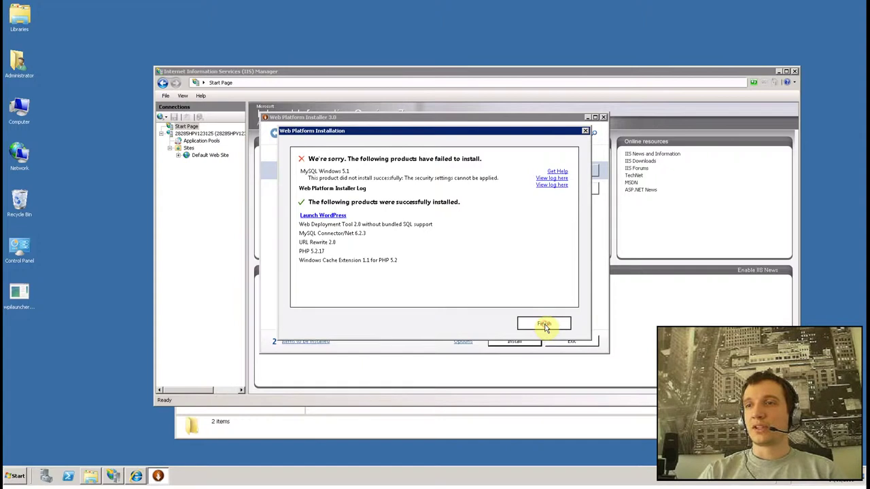
left_click(579, 346)
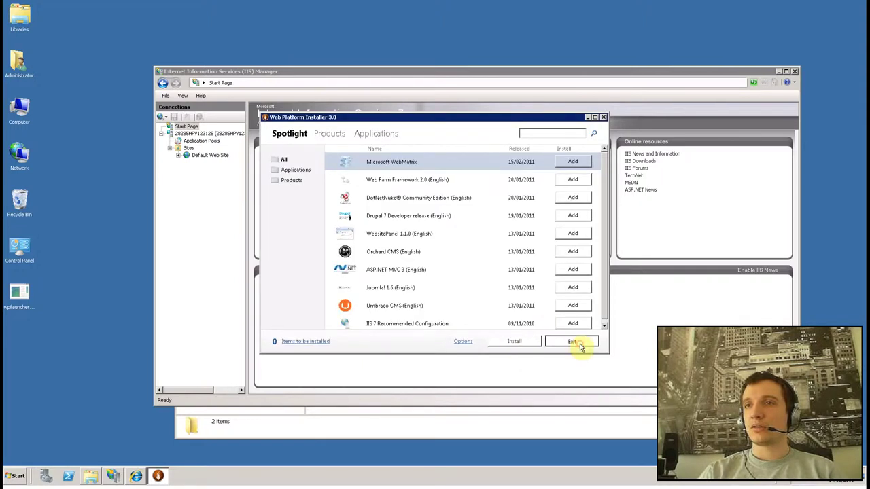
Step: In IIS Manager's site list, view Default Web Site, then open the monblog site
left_click(189, 148)
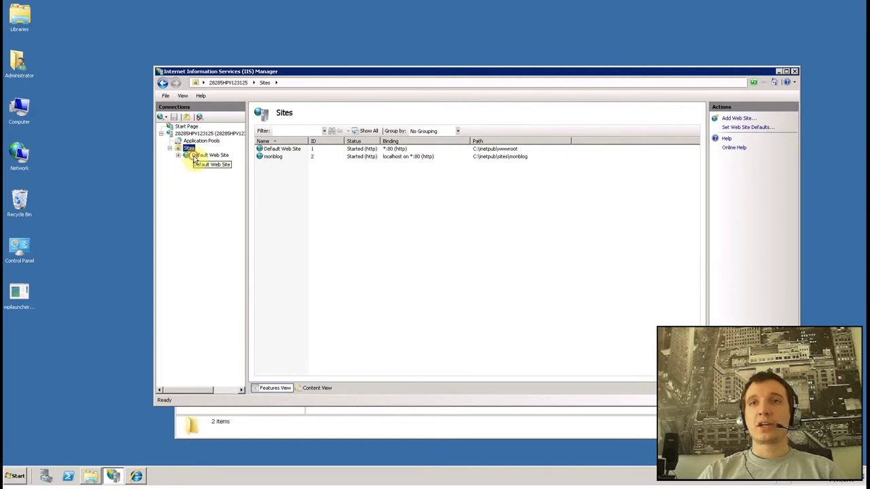
left_click(195, 157)
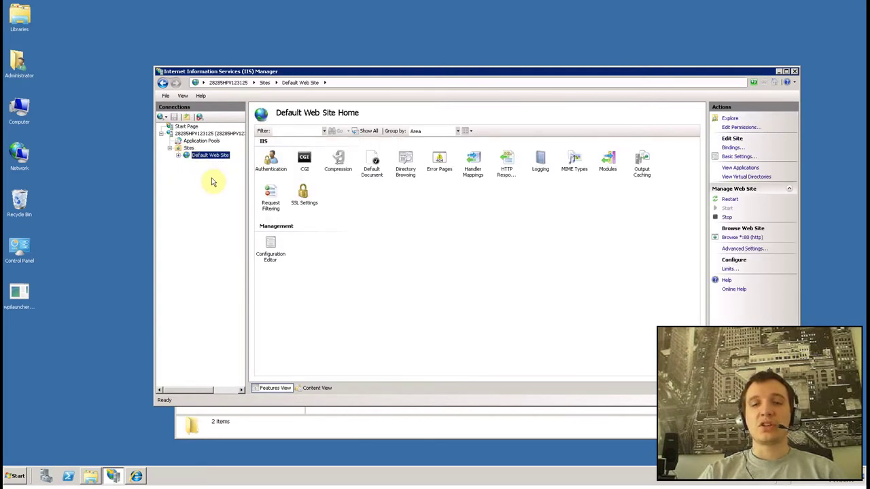
left_click(186, 149)
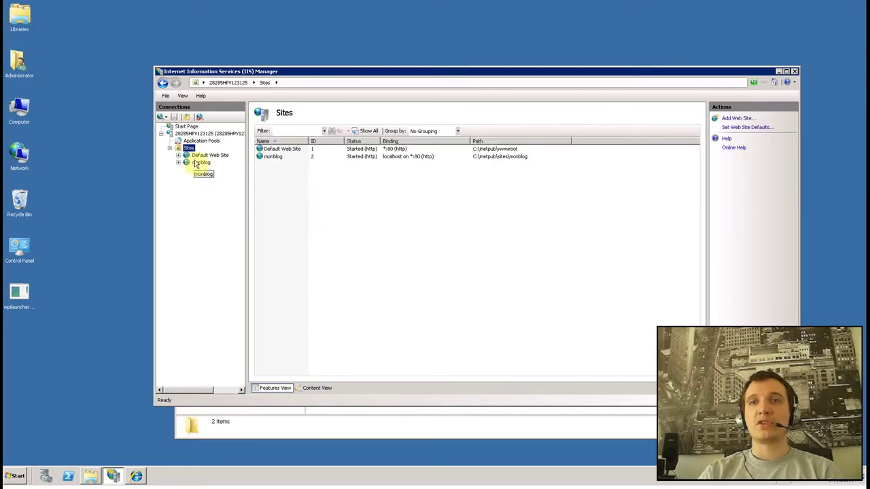
left_click(199, 163)
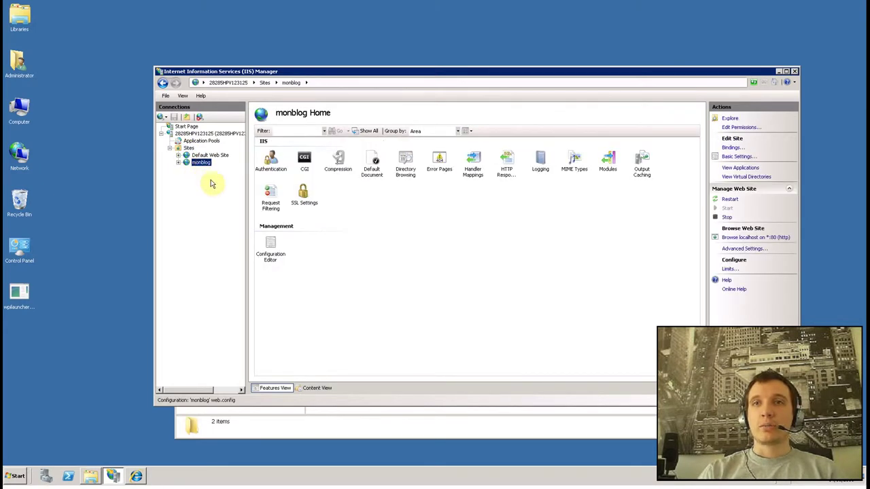
Step: Copy monblog's physical path from Basic Settings and open that folder in Explorer
left_click(737, 156)
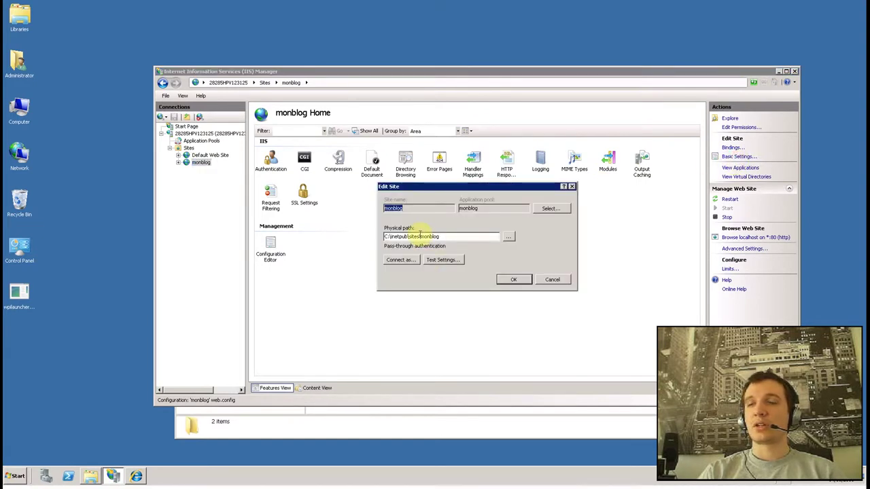
left_click(450, 235)
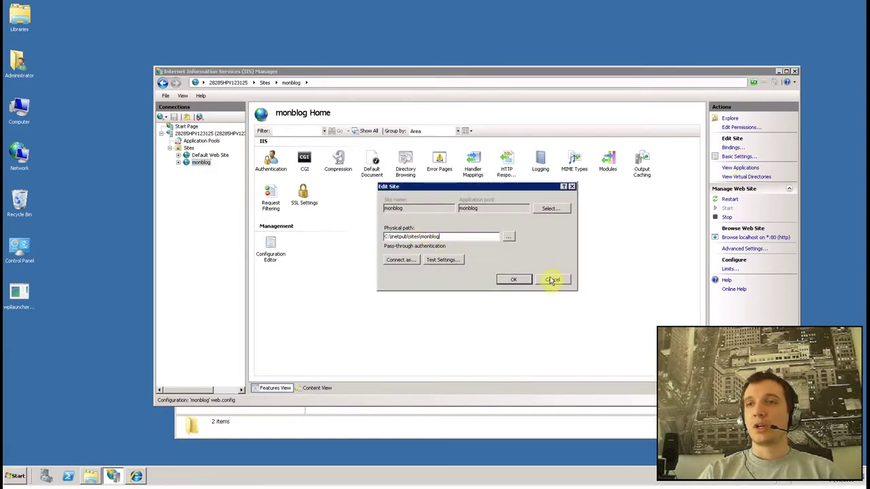
key("shift+Home")
key("super+r")
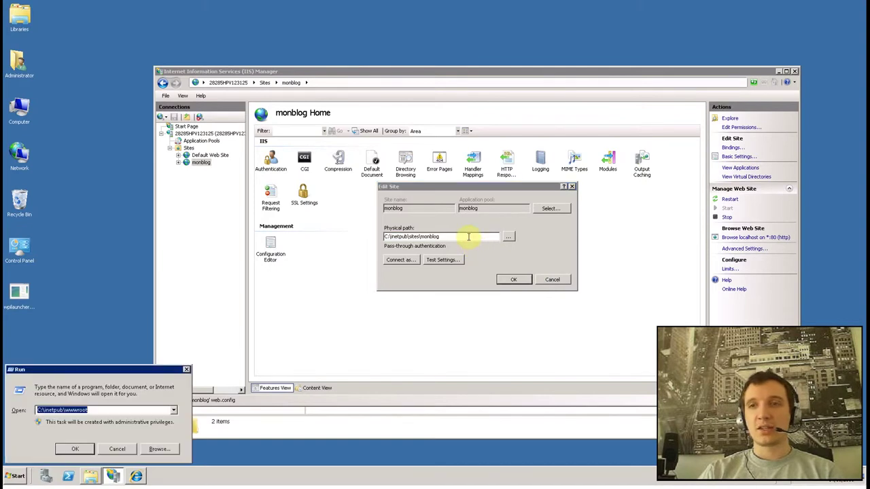
key("Return")
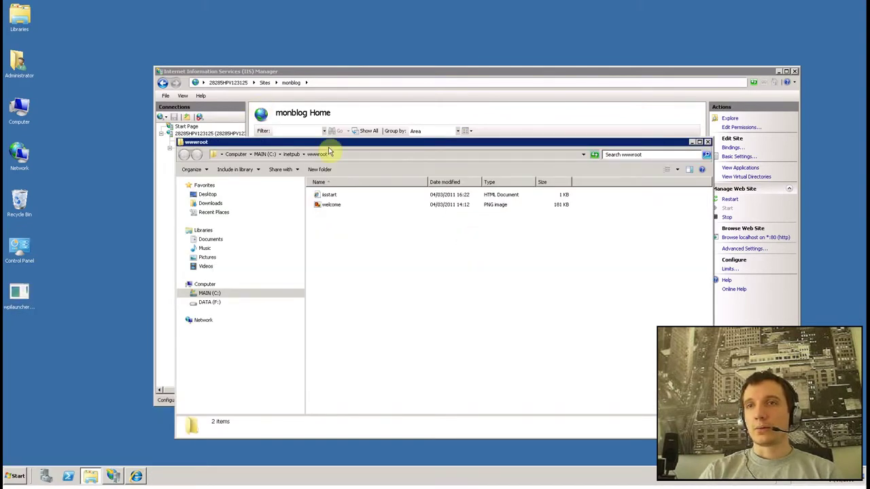
left_click(353, 154)
key("Return")
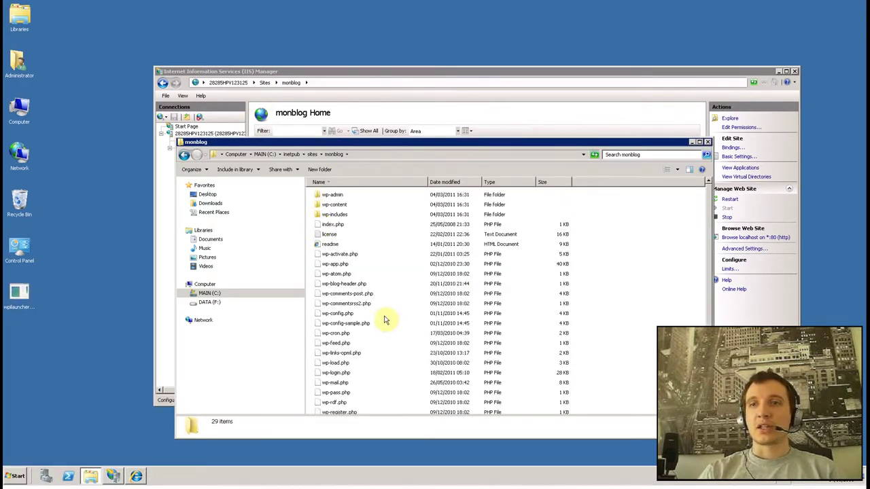
Step: Check the WordPress files, confirm the monblog settings and leave the remote session
scroll(708, 285, "down", 2)
scroll(708, 204, "up", 2)
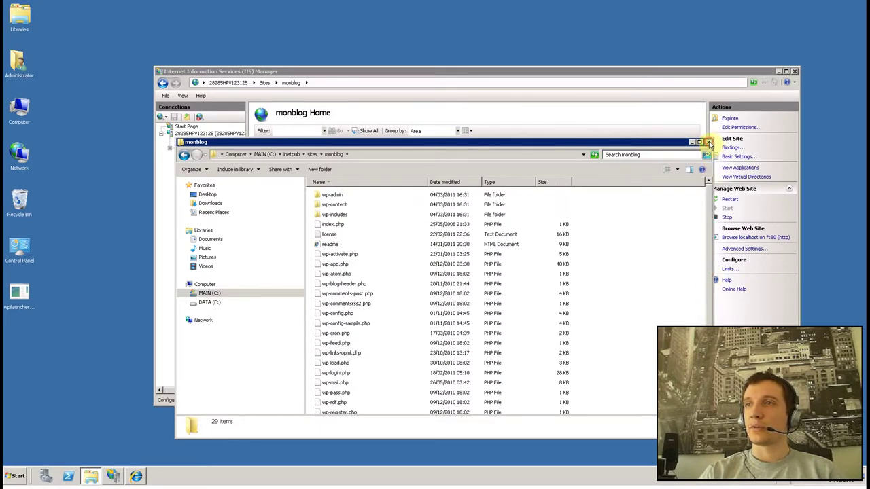
left_click(708, 142)
left_click(467, 277)
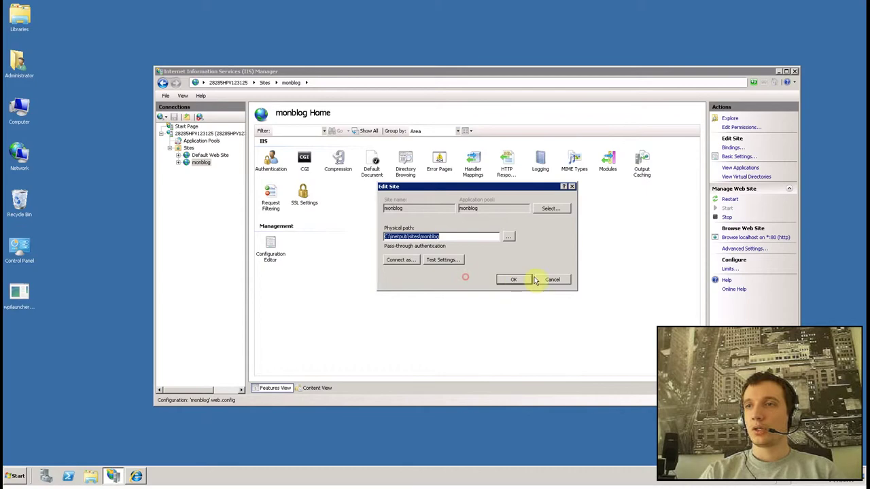
left_click(525, 280)
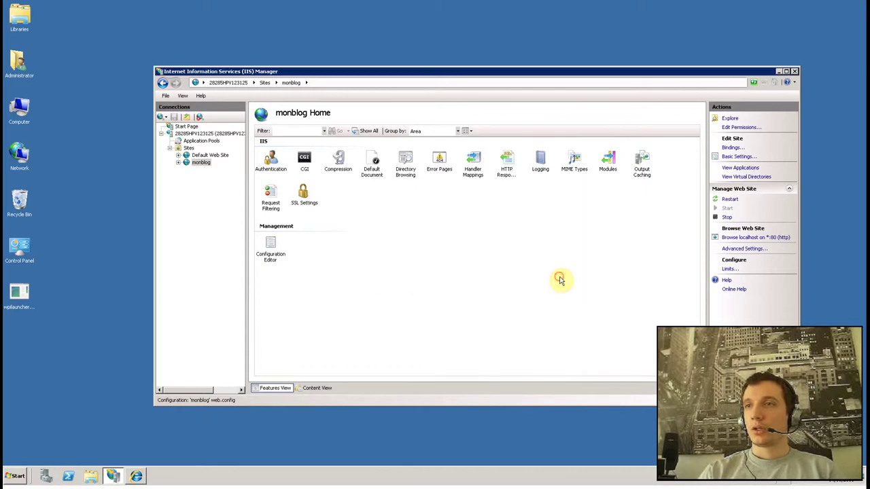
left_click(596, 7)
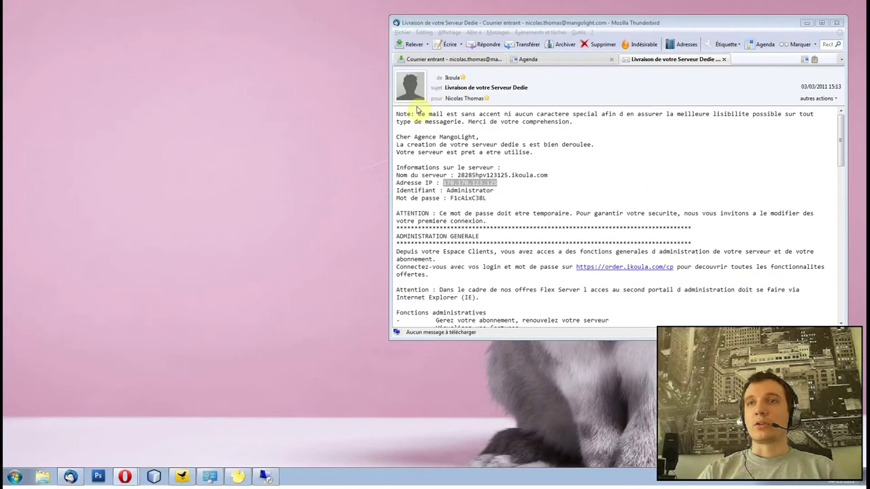
Step: Check in Opera that 178.170.123.125 still shows 'Bonjour', then return to IIS Manager
left_click(125, 476)
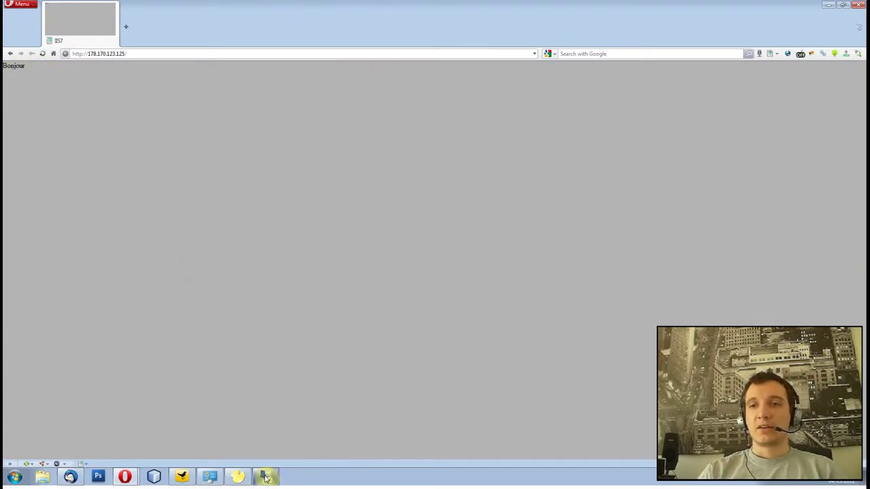
left_click(265, 477)
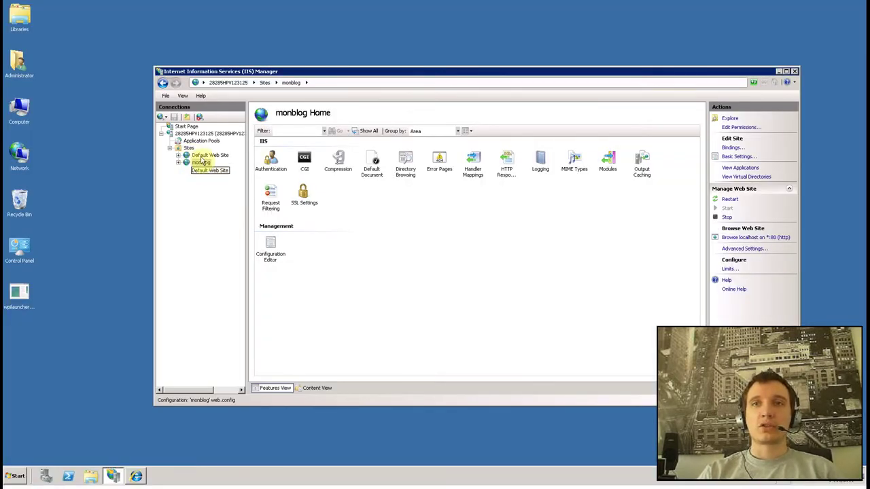
Step: Compare the Default Web Site and monblog bindings, then stop the Default Web Site
left_click(216, 156)
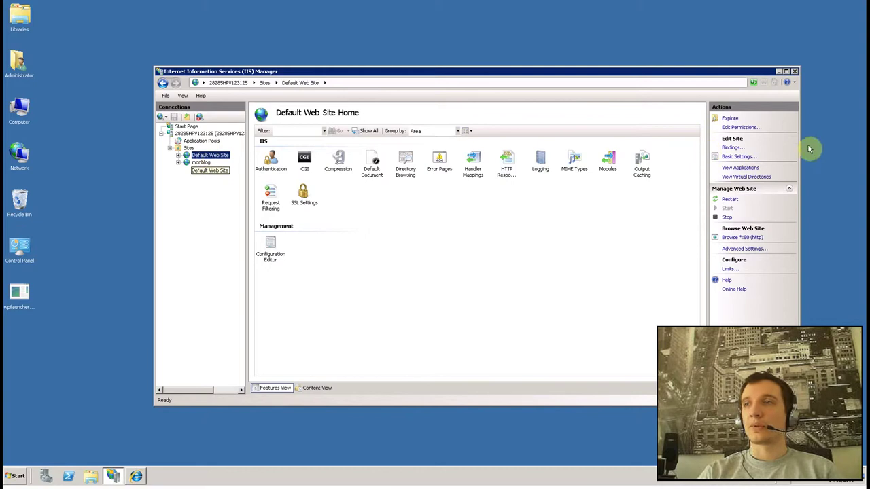
left_click(732, 149)
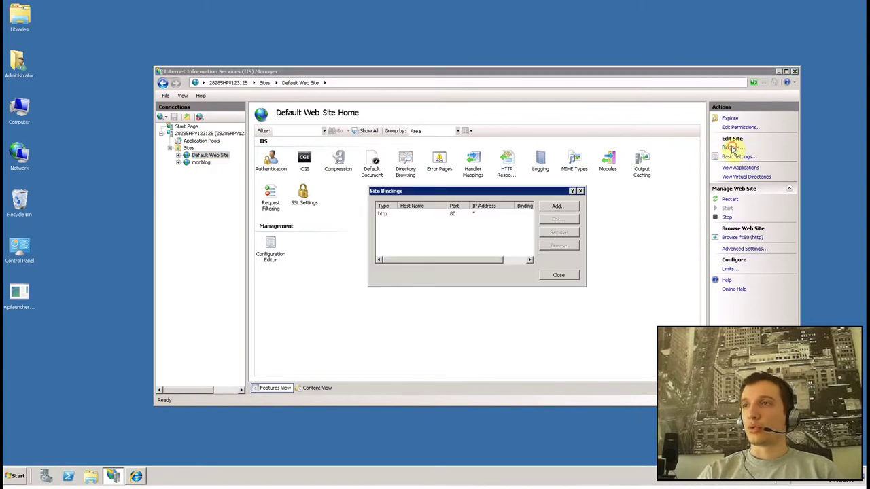
left_click(551, 275)
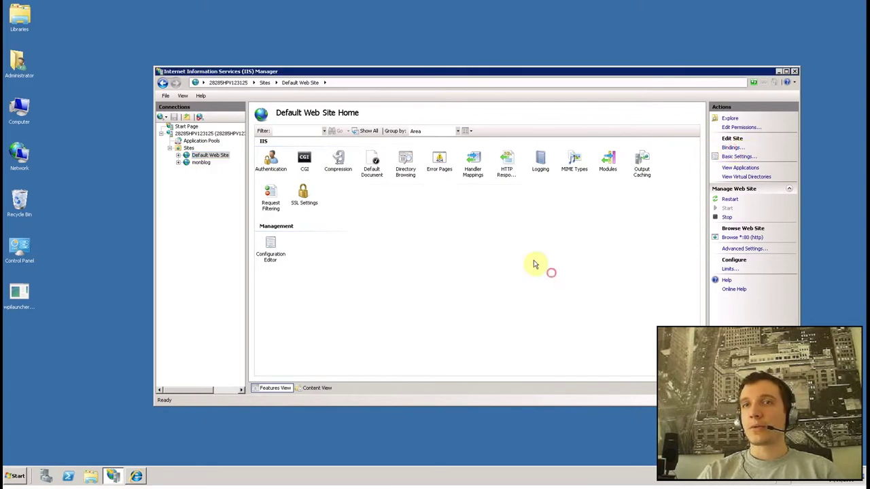
left_click(201, 163)
left_click(731, 149)
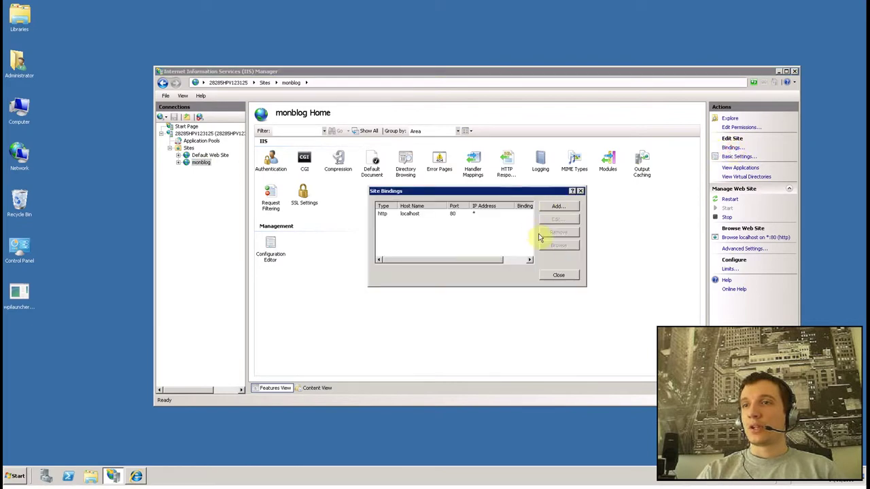
left_click(207, 155)
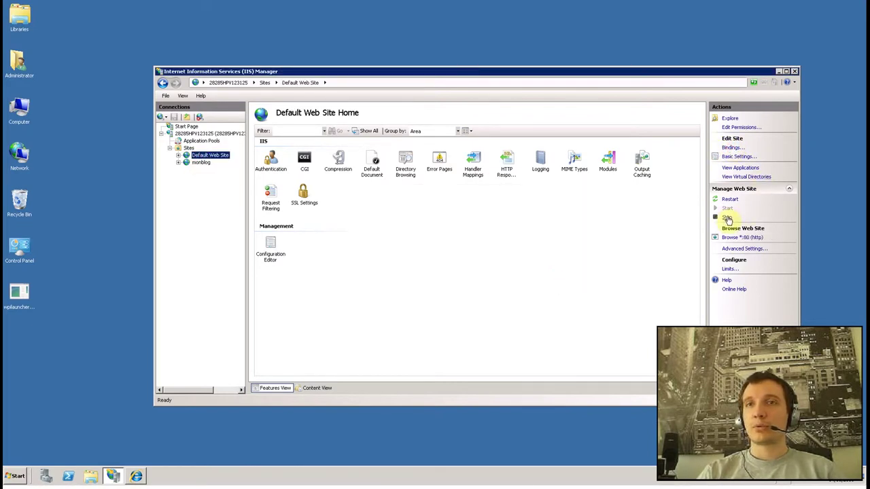
left_click(727, 217)
Step: Remove the localhost host name from monblog's http port 80 binding, accepting the duplicate warning
left_click(198, 162)
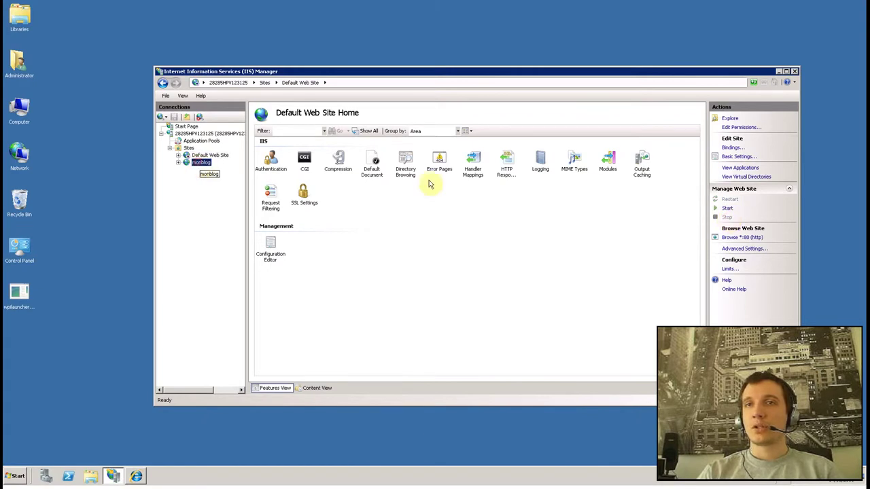
left_click(734, 148)
left_click(555, 207)
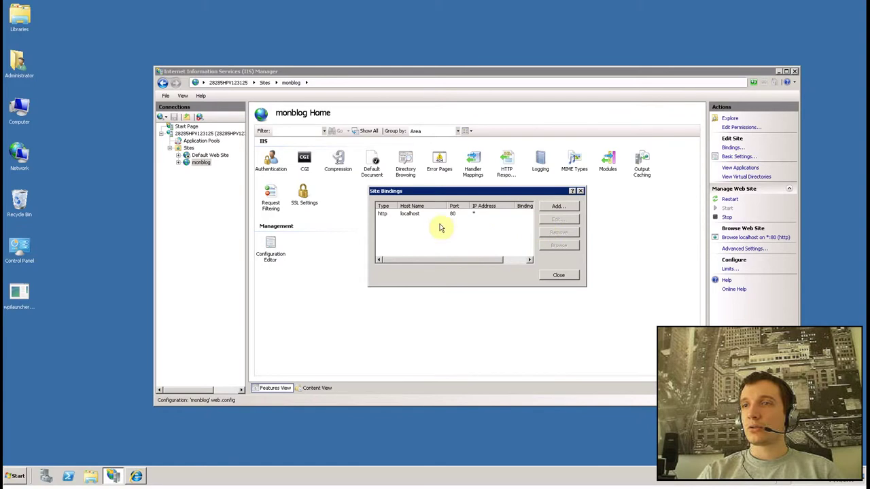
left_click(442, 213)
left_click(564, 218)
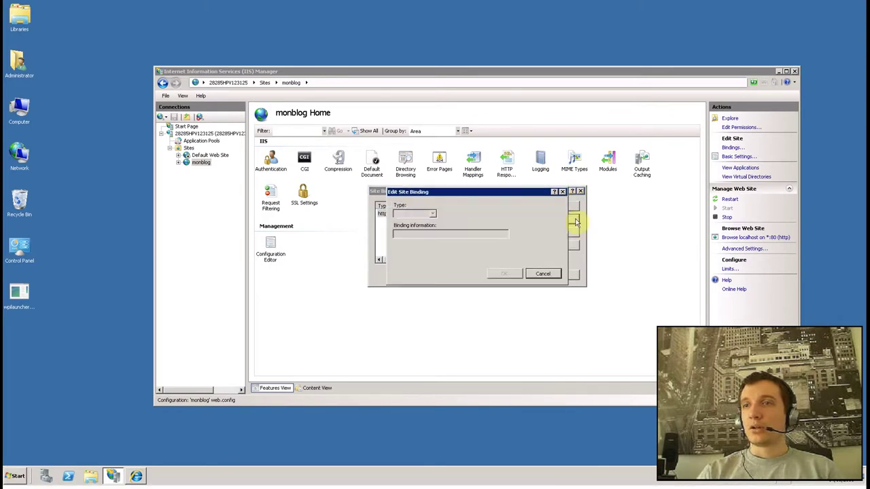
left_click_drag(428, 233, 379, 232)
left_click(544, 274)
left_click(563, 217)
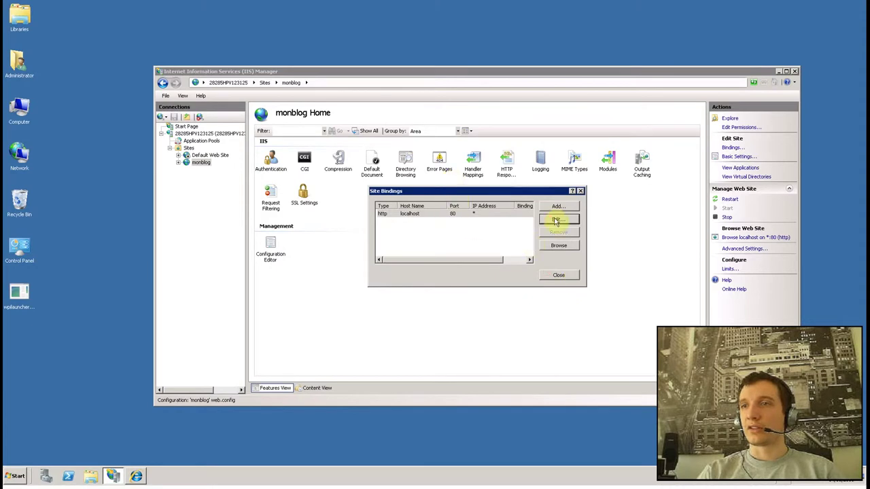
left_click_drag(423, 235, 388, 234)
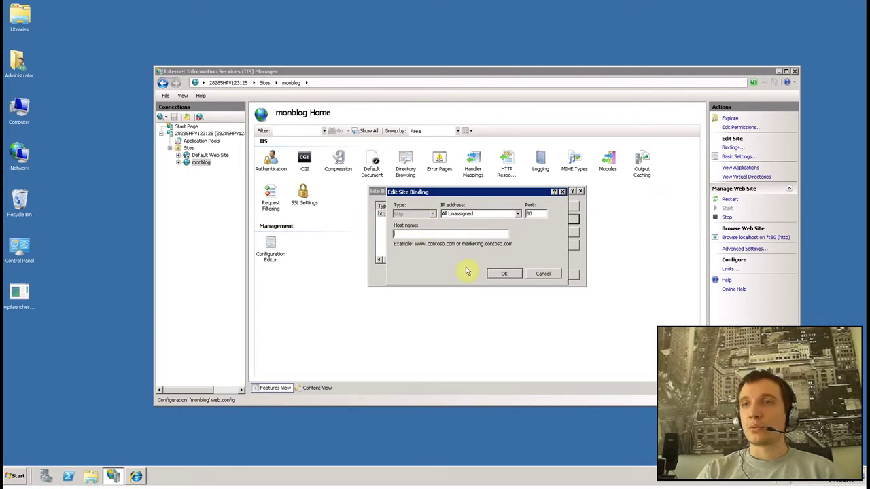
left_click(506, 274)
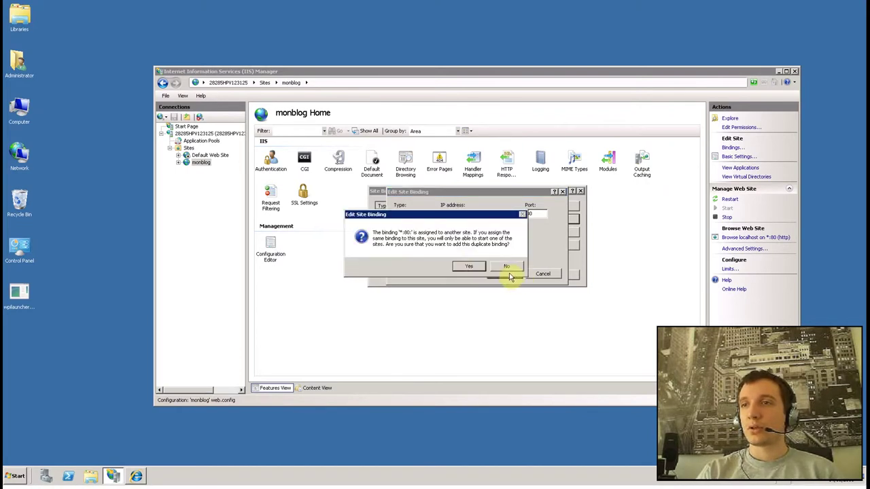
left_click(463, 268)
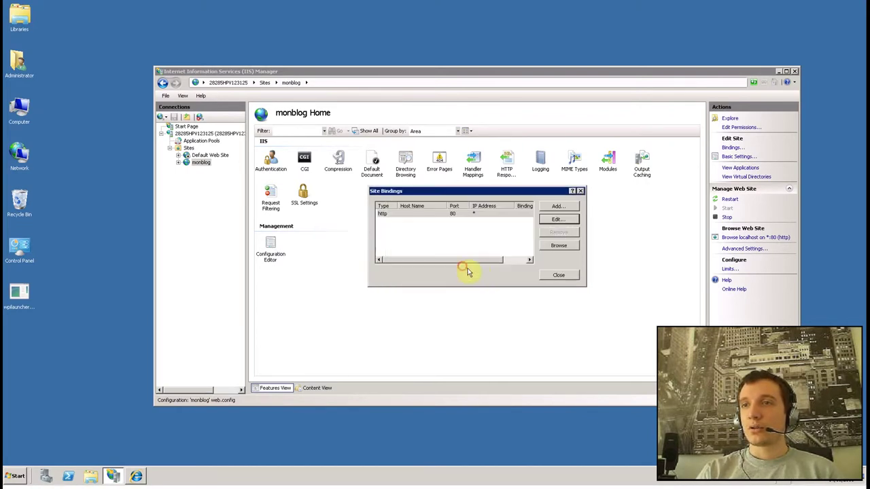
left_click(557, 277)
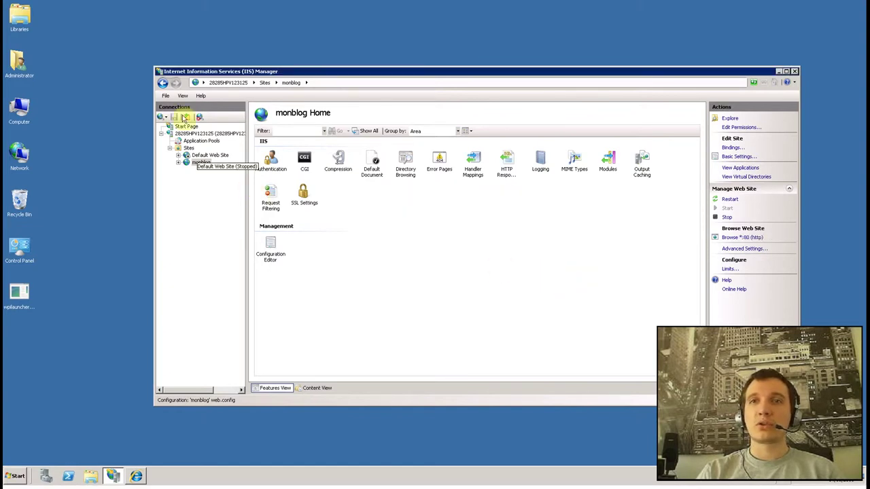
Step: Reload the WordPress setup page at the server address in the local browser
left_click(592, 12)
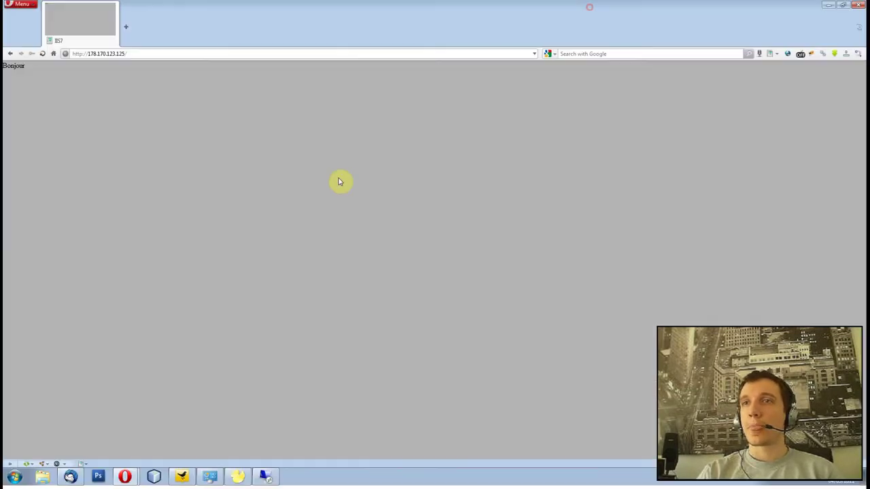
key("F5")
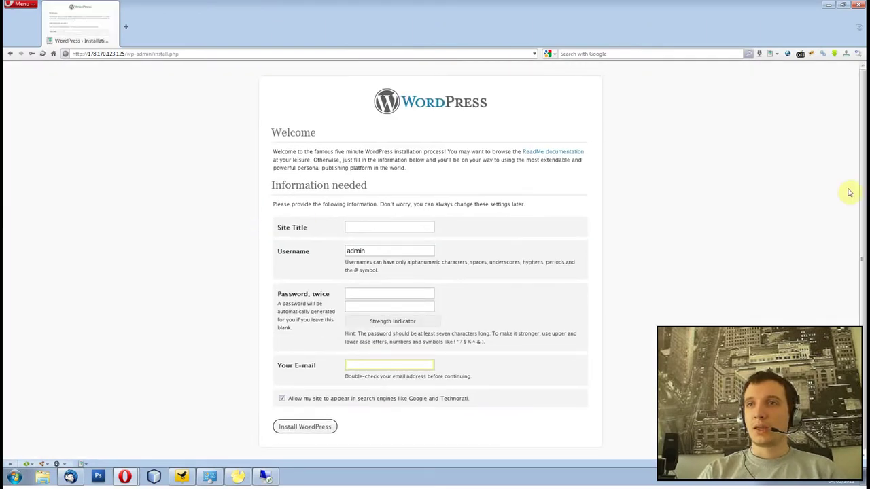
left_click(773, 190)
left_click_drag(862, 138, 863, 172)
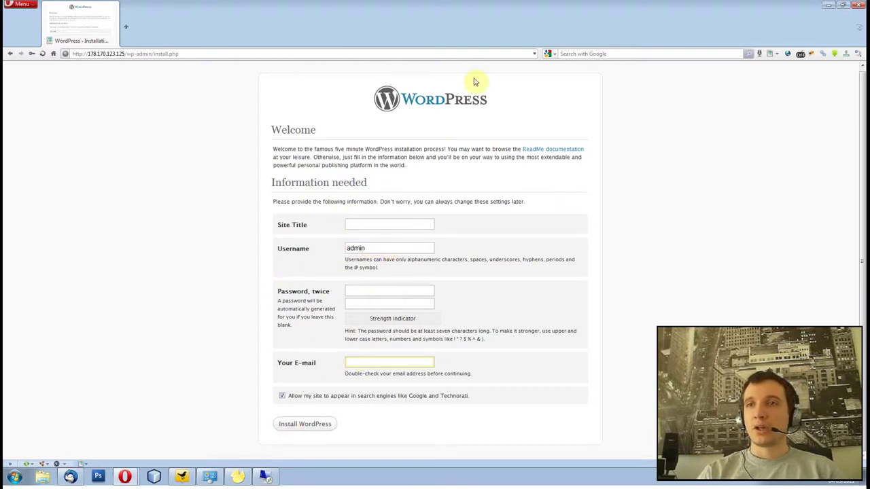
Step: Enter site title Mon Blog, username admin, the password twice and the contact e-mail, then install
left_click(394, 222)
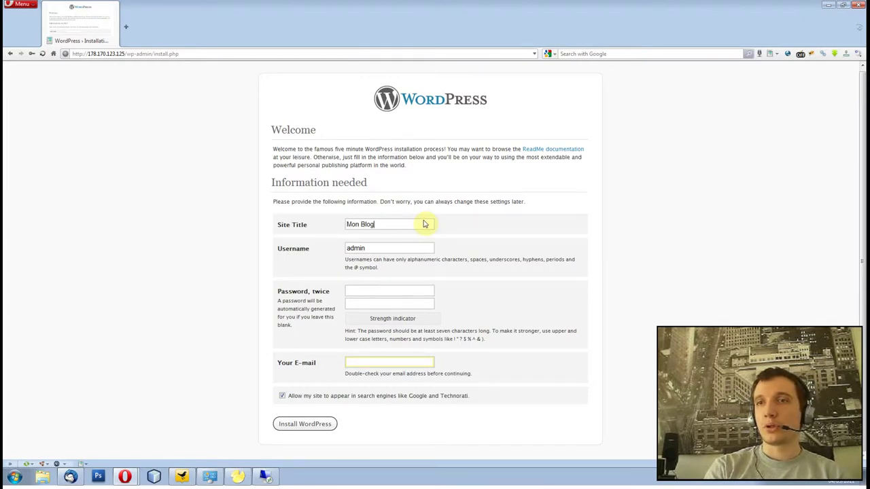
left_click(383, 248)
left_click(373, 288)
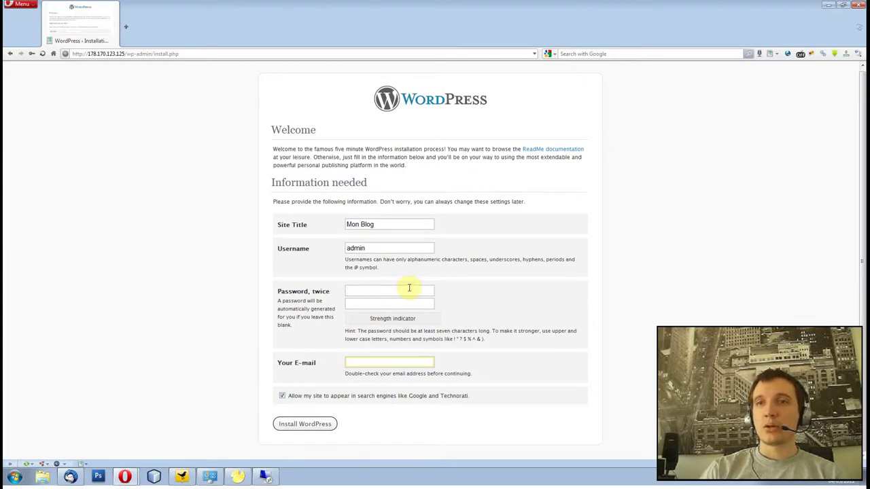
type("azer")
key("Tab")
type("azer")
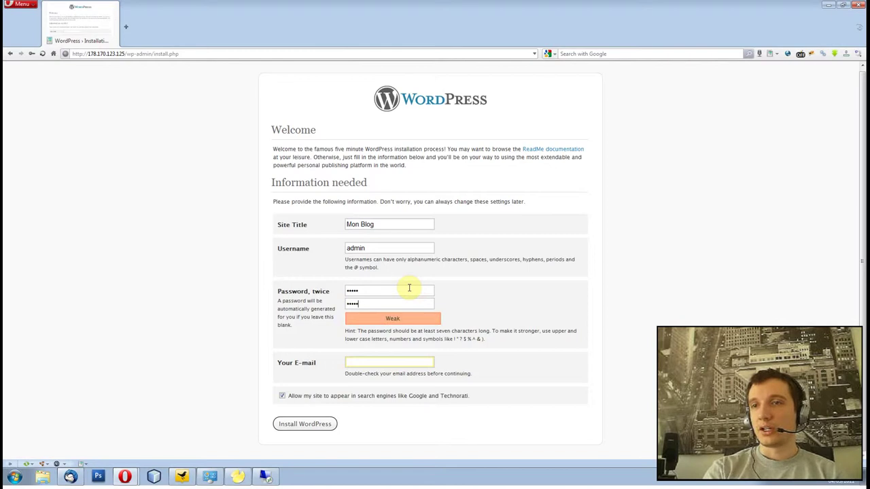
left_click(399, 361)
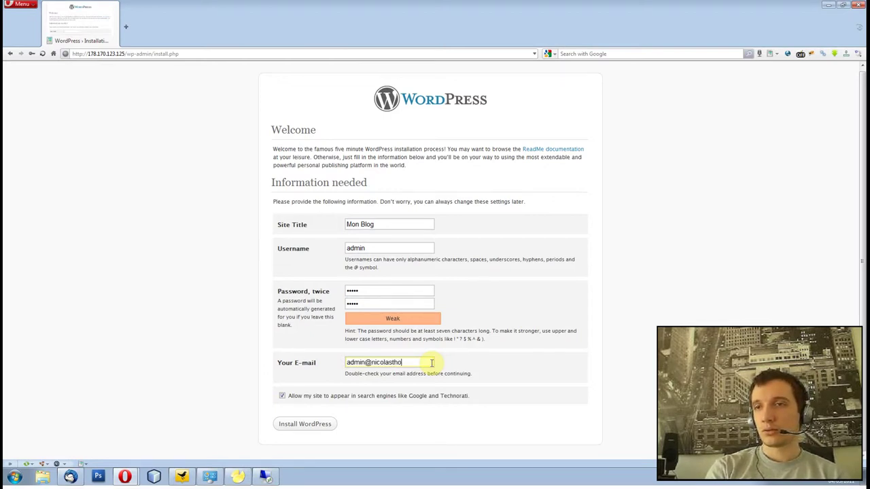
type("contact")
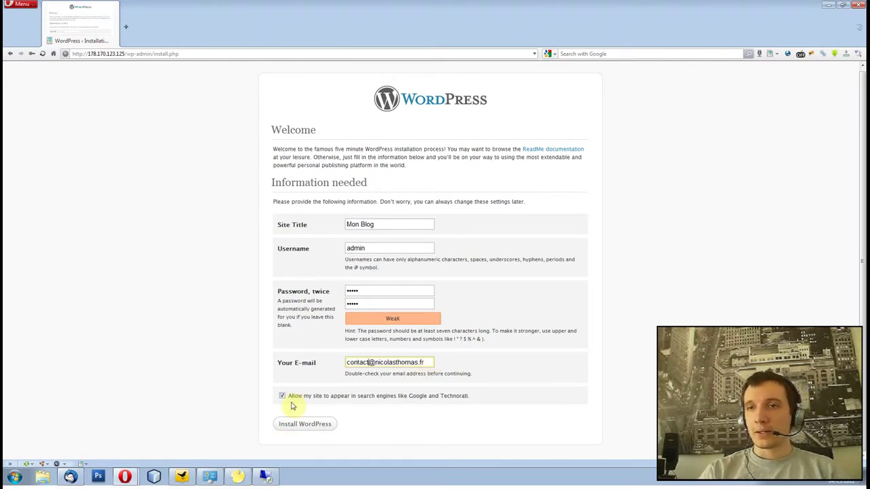
left_click(297, 423)
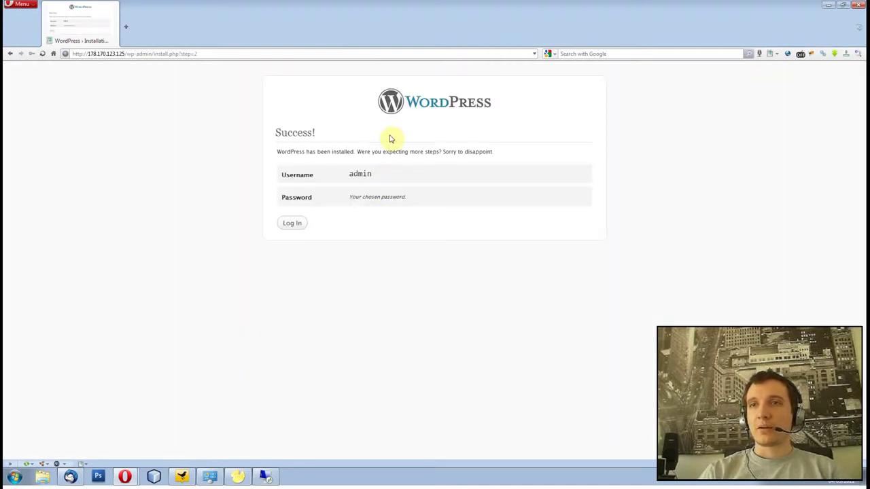
Step: Log in to WordPress as admin with the password and Remember Me ticked
left_click(290, 226)
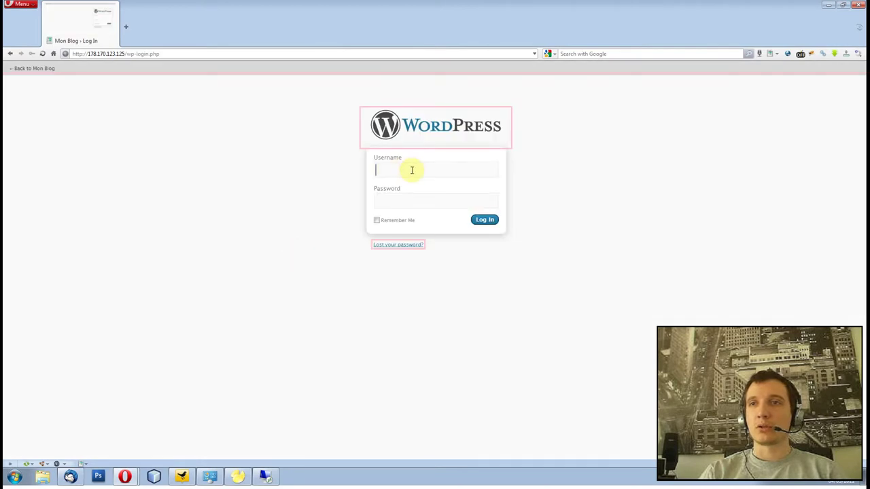
left_click(799, 86)
left_click(401, 170)
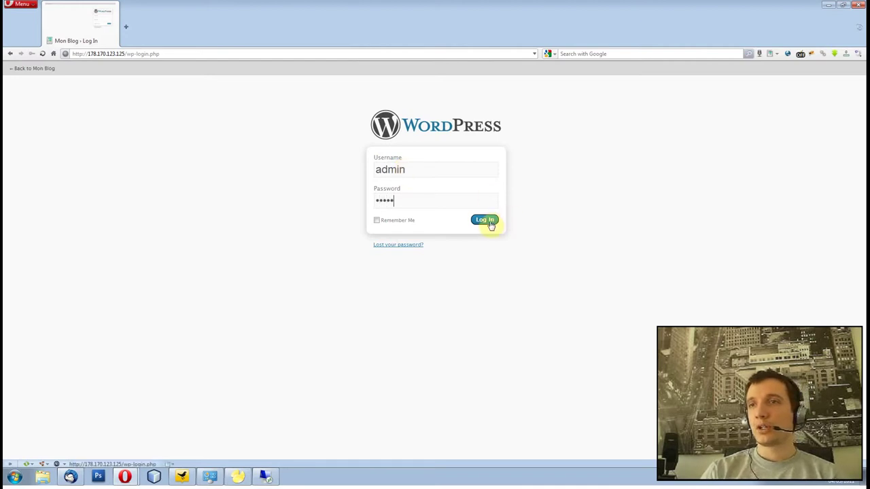
left_click(378, 221)
left_click(482, 224)
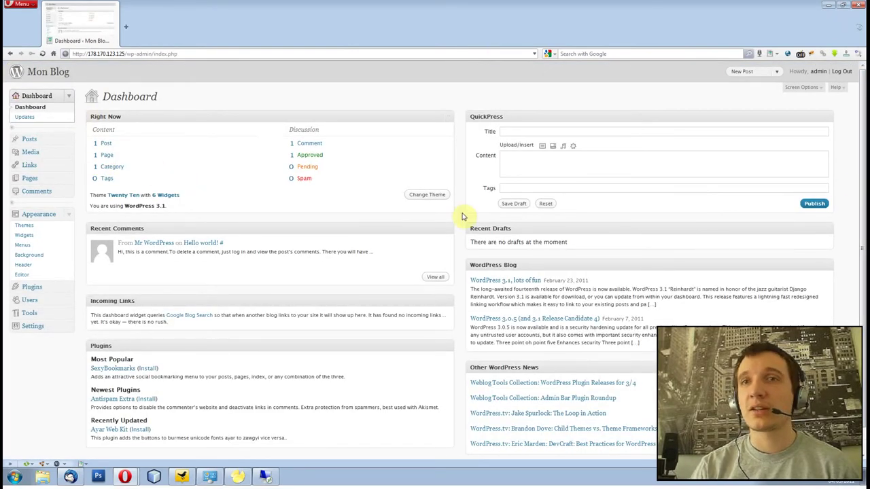
Step: Browse installable themes under Appearance > Themes, then visit the Mon Blog front page
left_click(21, 229)
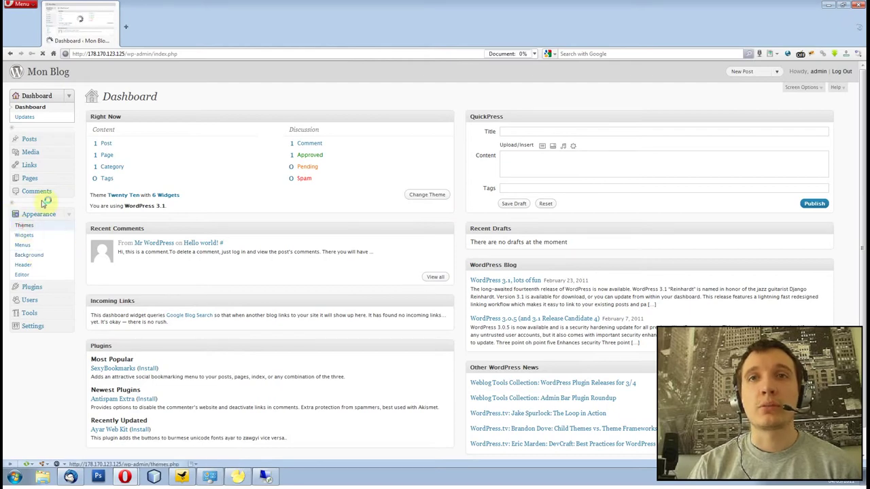
left_click(261, 108)
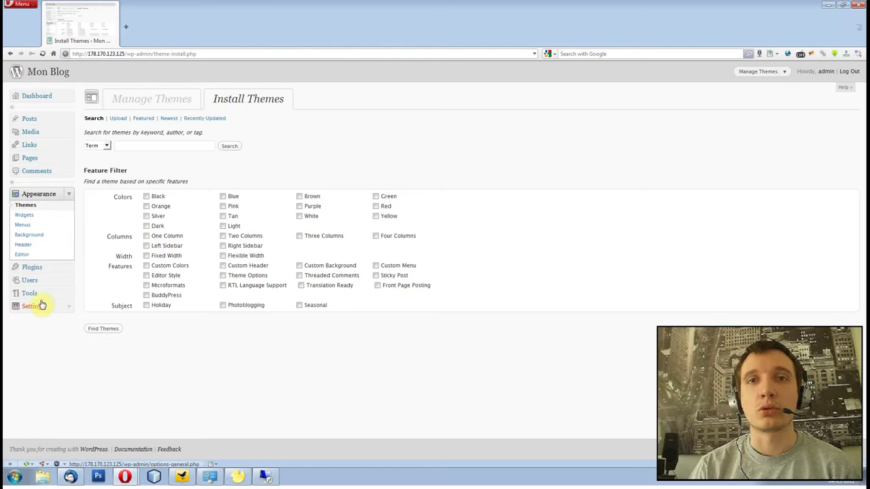
left_click(41, 76)
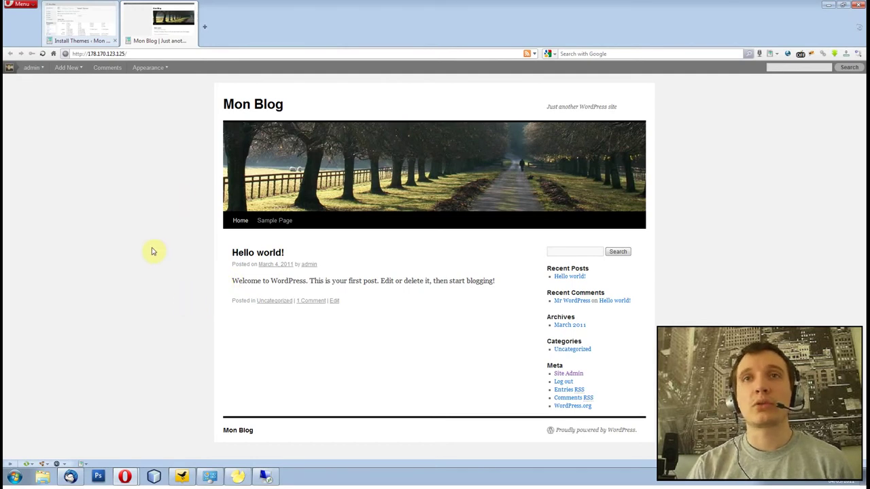
Step: Check the server IP 178.170.123.125 in the blog's address bar
left_click(120, 54)
left_click(123, 54)
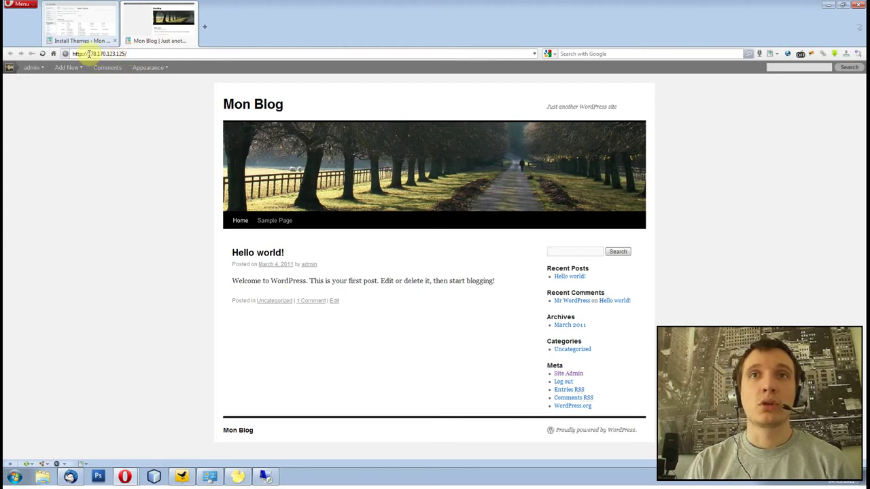
left_click_drag(89, 53, 103, 72)
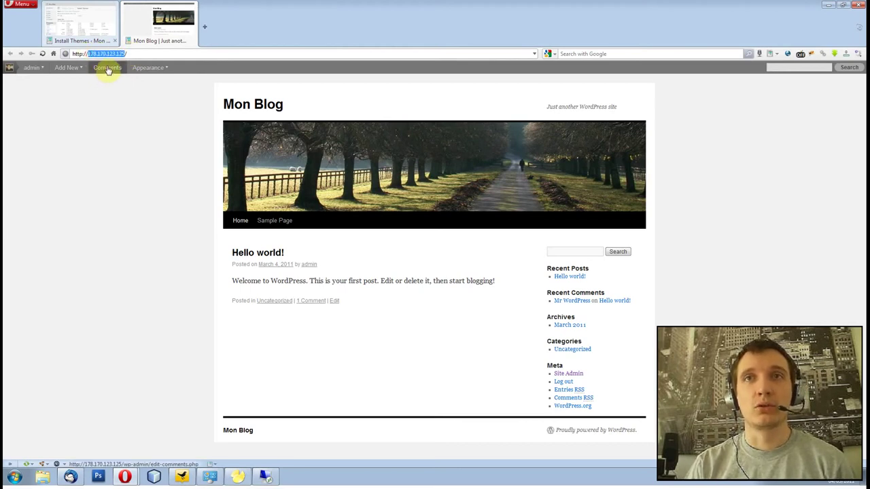
left_click(97, 54)
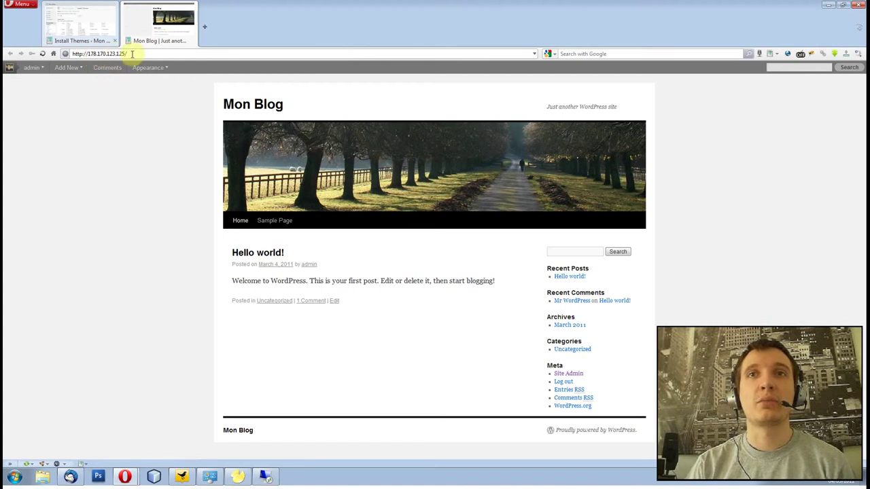
left_click(145, 324)
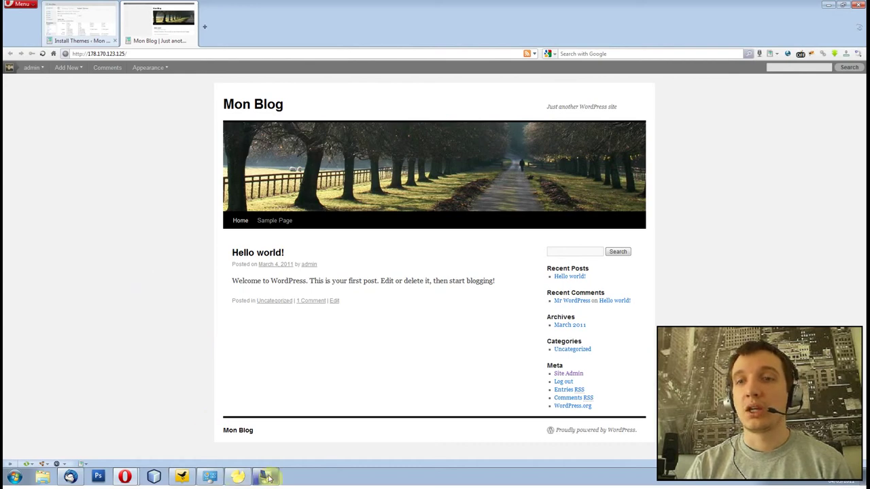
Step: On the remote server desktop, close the Explorer window showing the monblog site folder
left_click(268, 477)
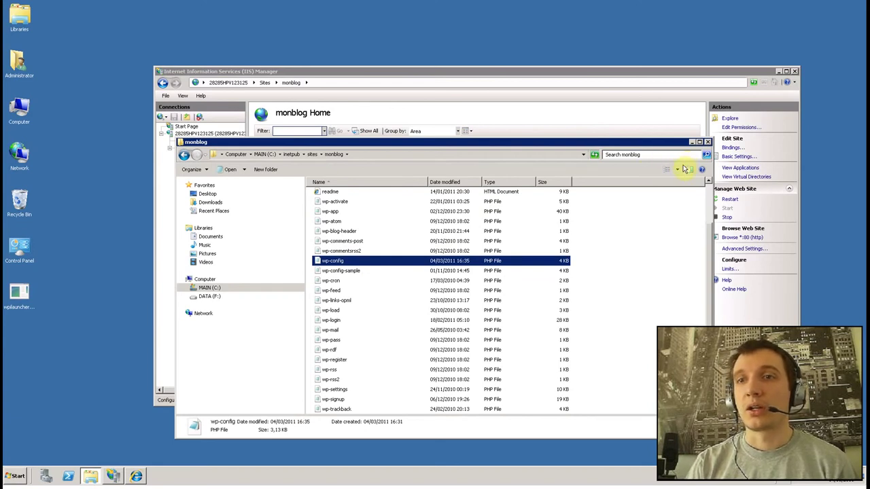
left_click(708, 141)
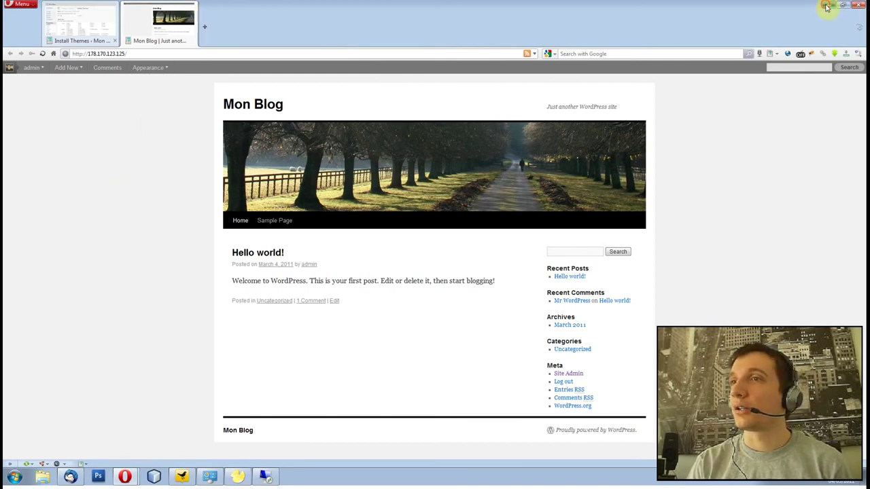
Step: Minimize Opera and then the Thunderbird server-delivery mail to reveal the desktop
left_click(826, 7)
left_click(504, 193)
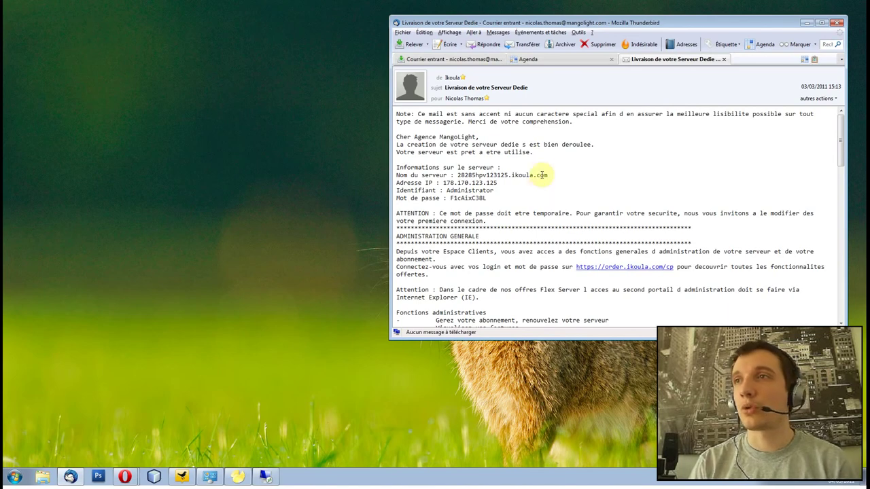
left_click(805, 23)
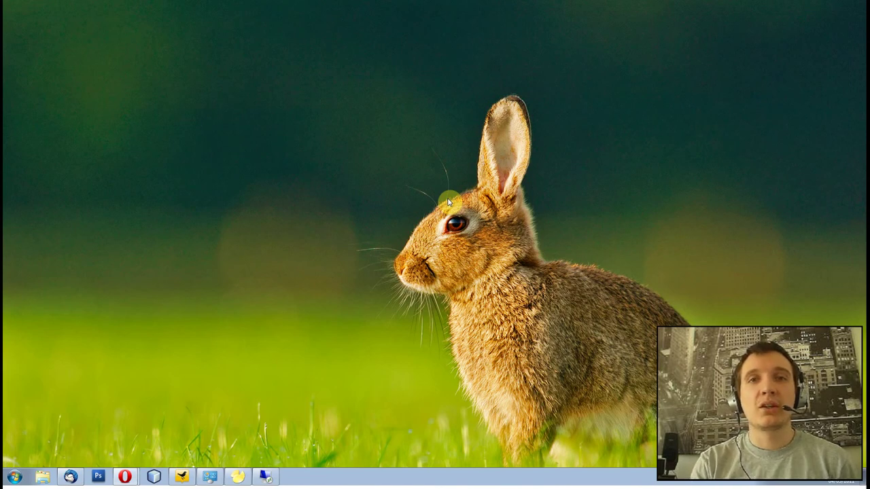